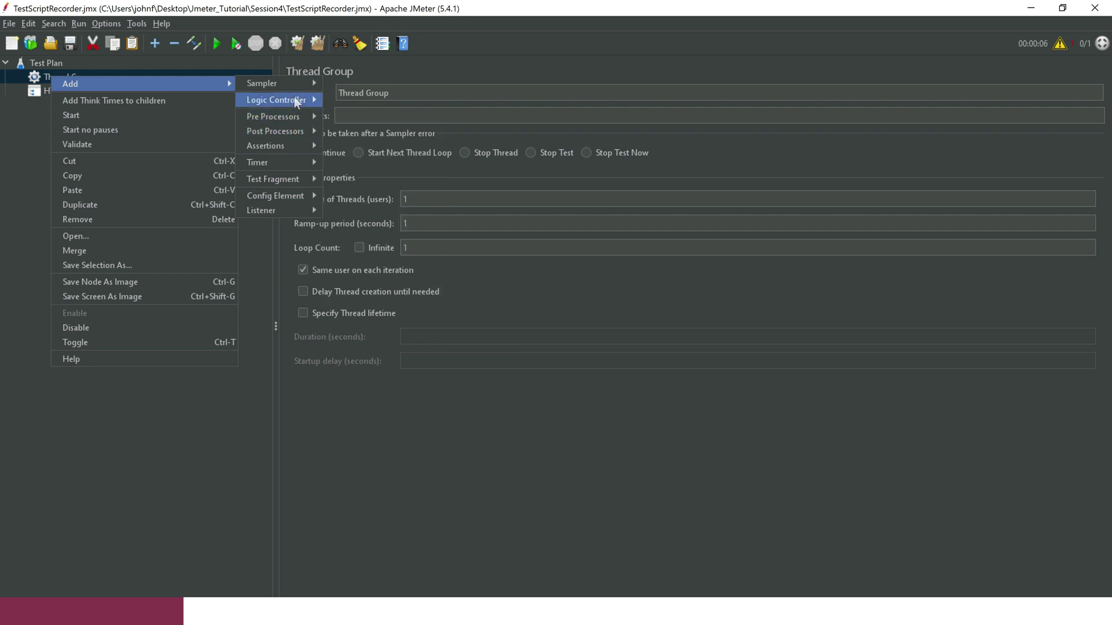
Add a Recording Controller to the Thread Group and set the script recorder's target controller to Test Plan > HTTP(S) Test Script Recorder.
{"action": "mouse_move", "coordinate": [298, 100]}
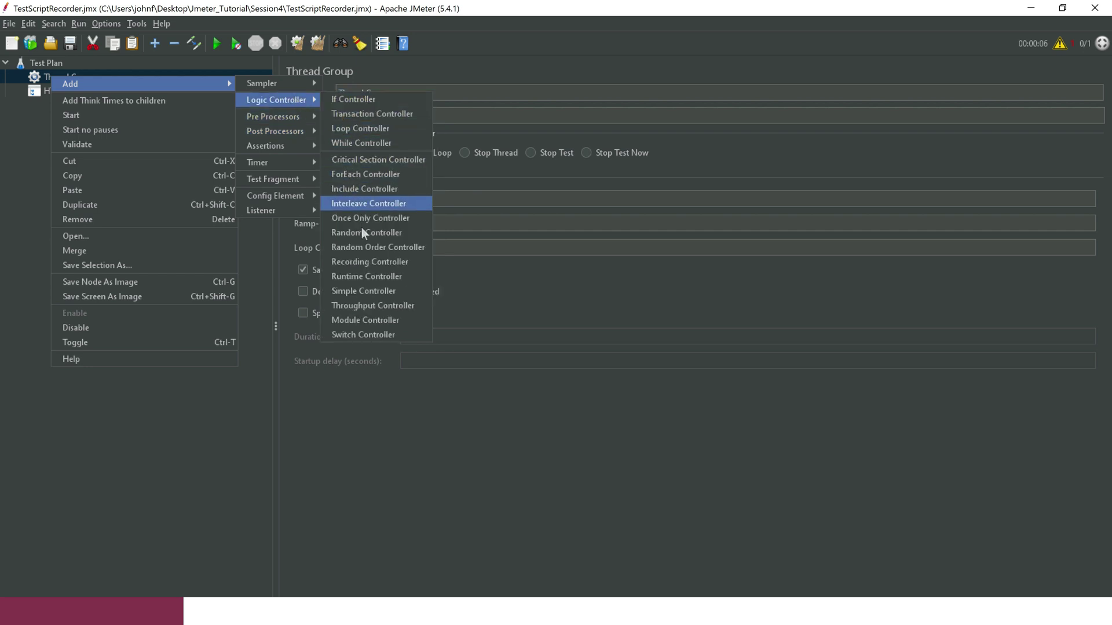
{"action": "left_click", "coordinate": [366, 260]}
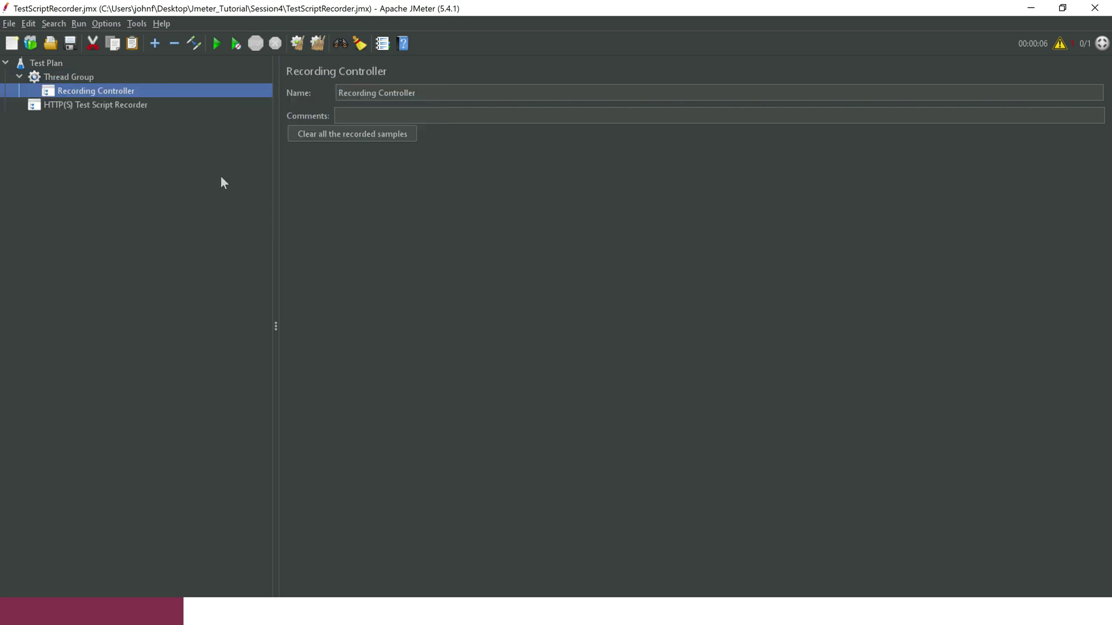
{"action": "left_click", "coordinate": [84, 106]}
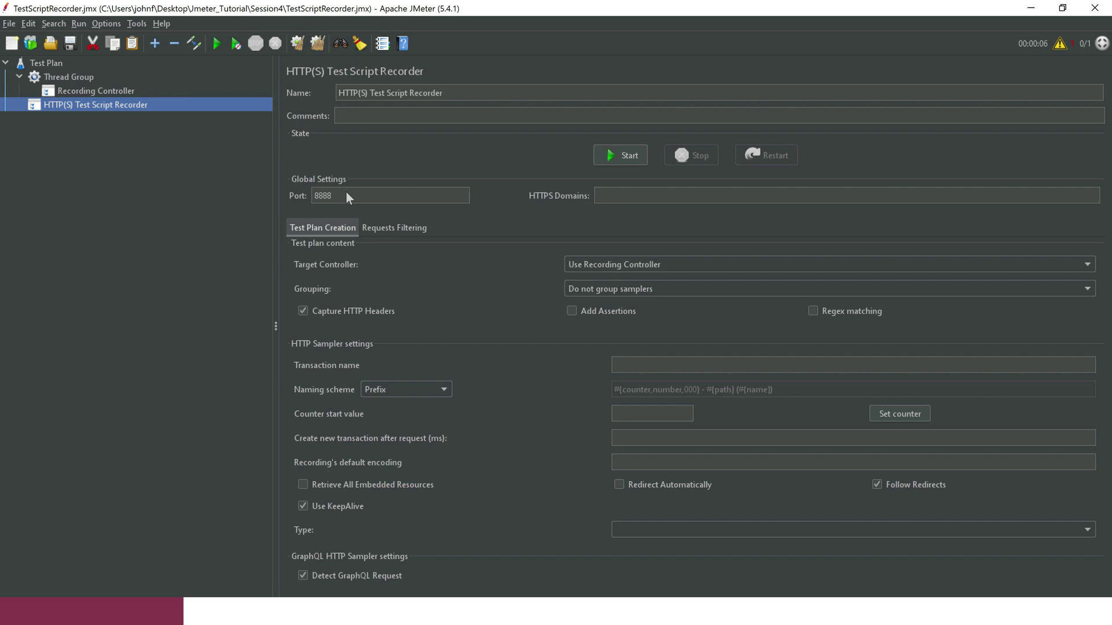
{"action": "left_click", "coordinate": [646, 266]}
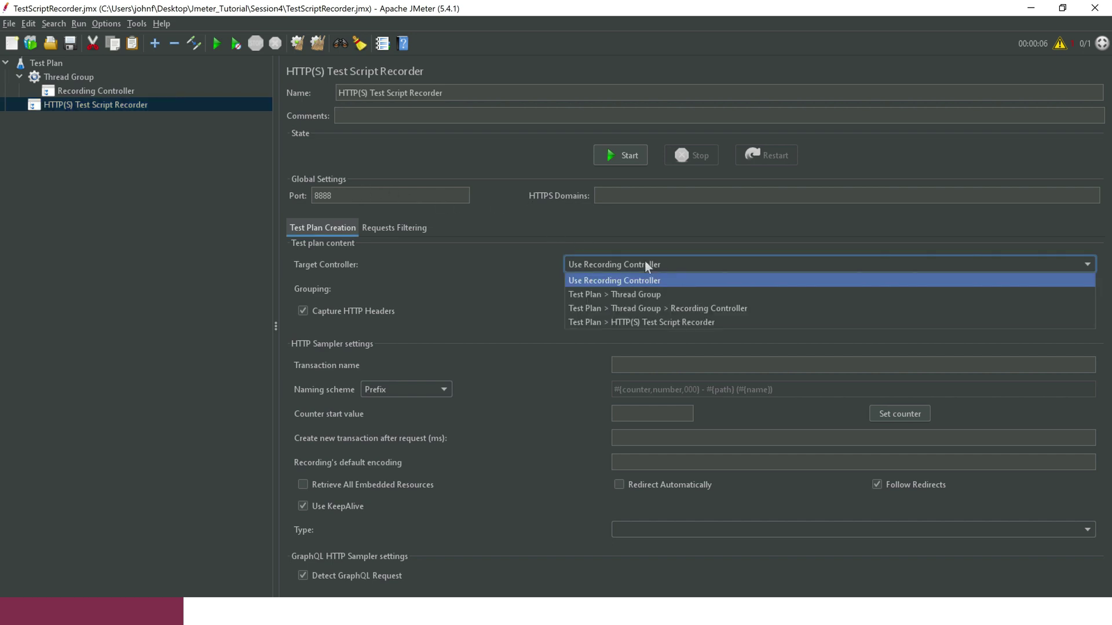
{"action": "left_click", "coordinate": [683, 323]}
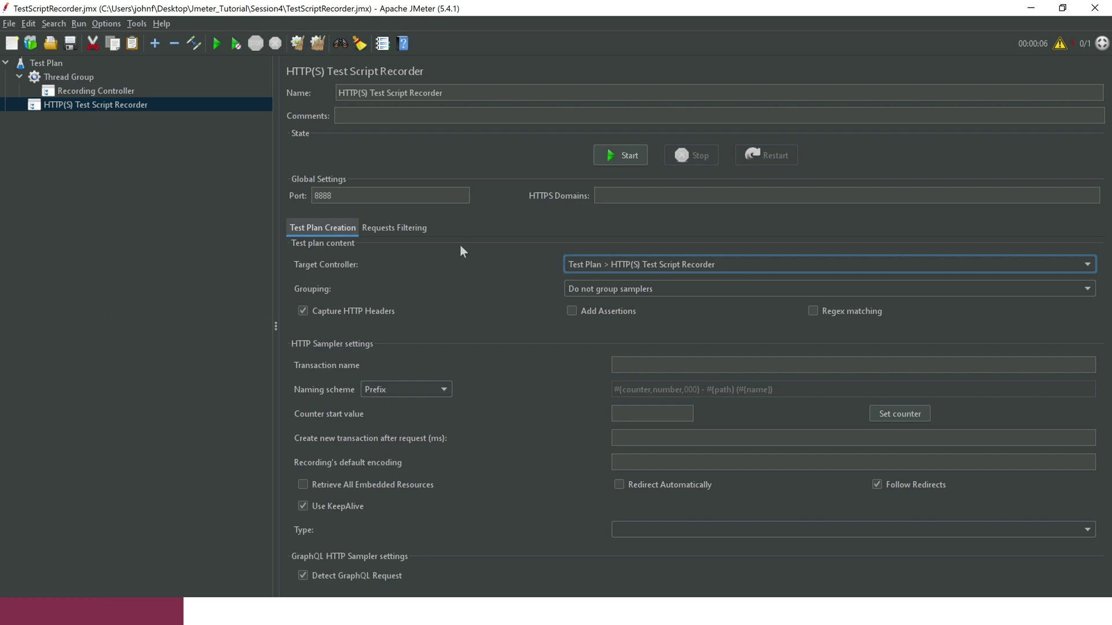
Start the HTTP(S) Test Script Recorder to generate its root CA certificate, acknowledge the certificate notice, and stop the recorder.
{"action": "left_click", "coordinate": [622, 157]}
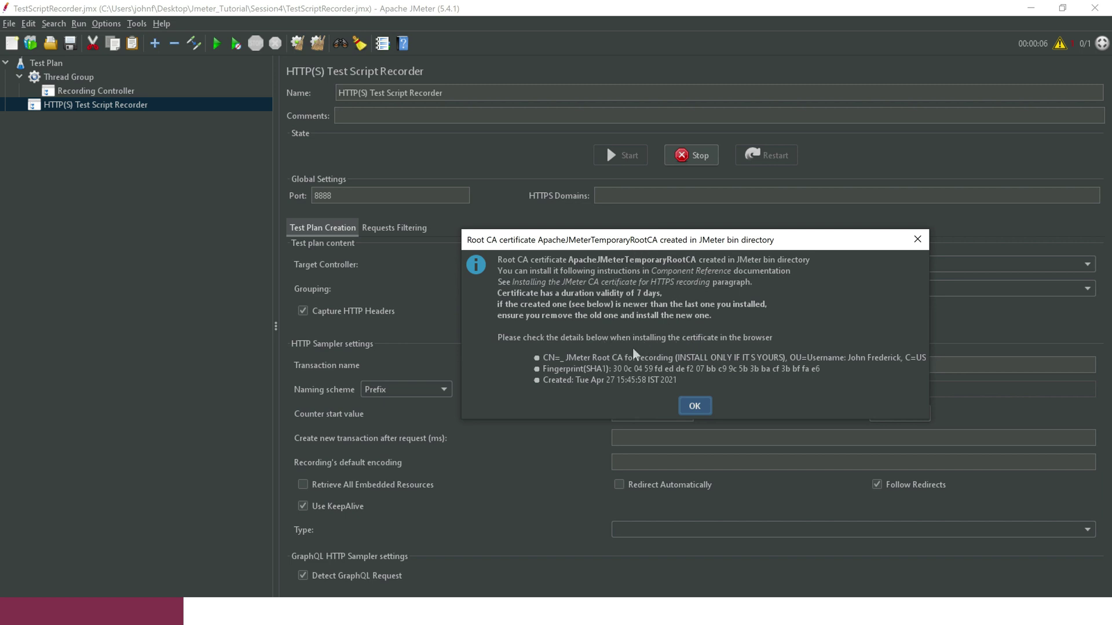
{"action": "left_click", "coordinate": [695, 405]}
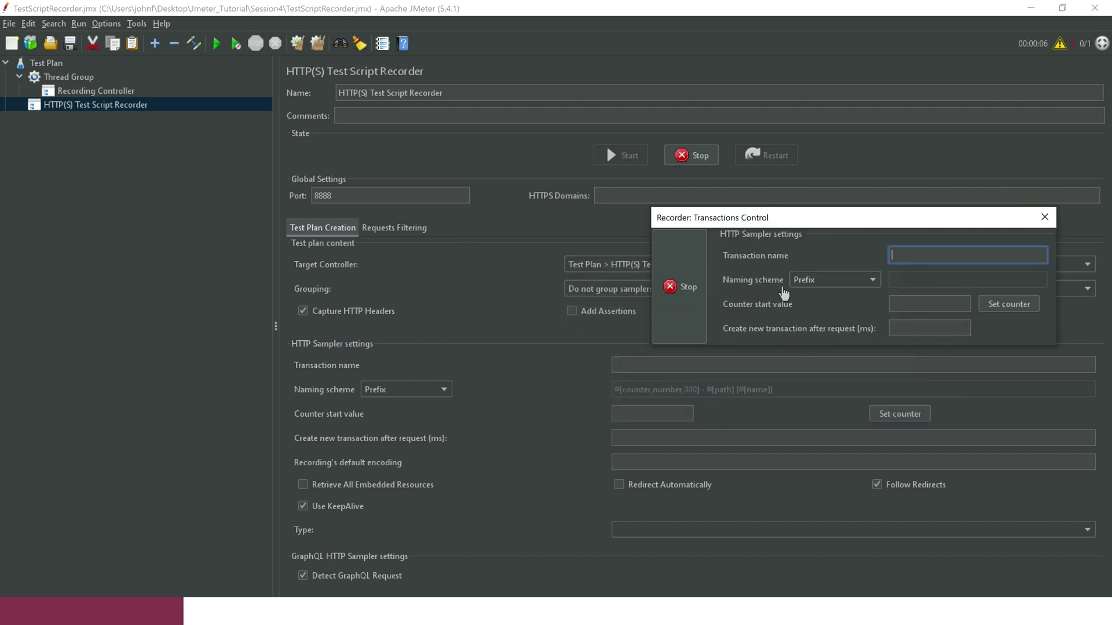
{"action": "left_click", "coordinate": [679, 308]}
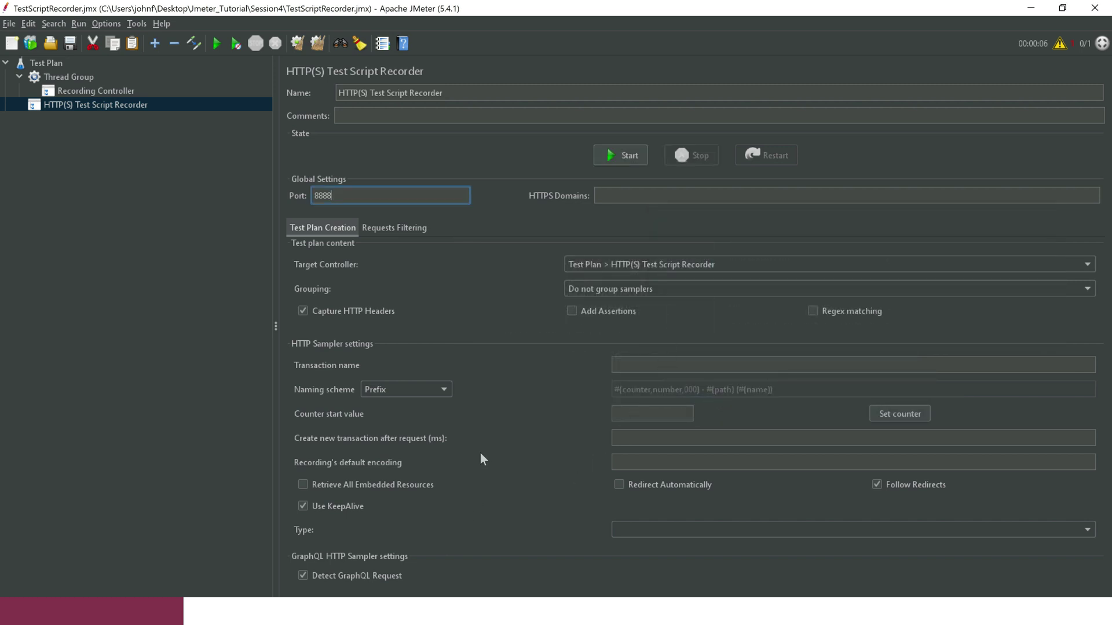
Switch to File Explorer and examine the location and full folder path of ApacheJMeterTemporaryRootCA.crt in JMeter's bin folder.
{"action": "key", "text": "alt+Tab"}
{"action": "key", "text": "alt+Tab"}
{"action": "key", "text": "alt+Tab"}
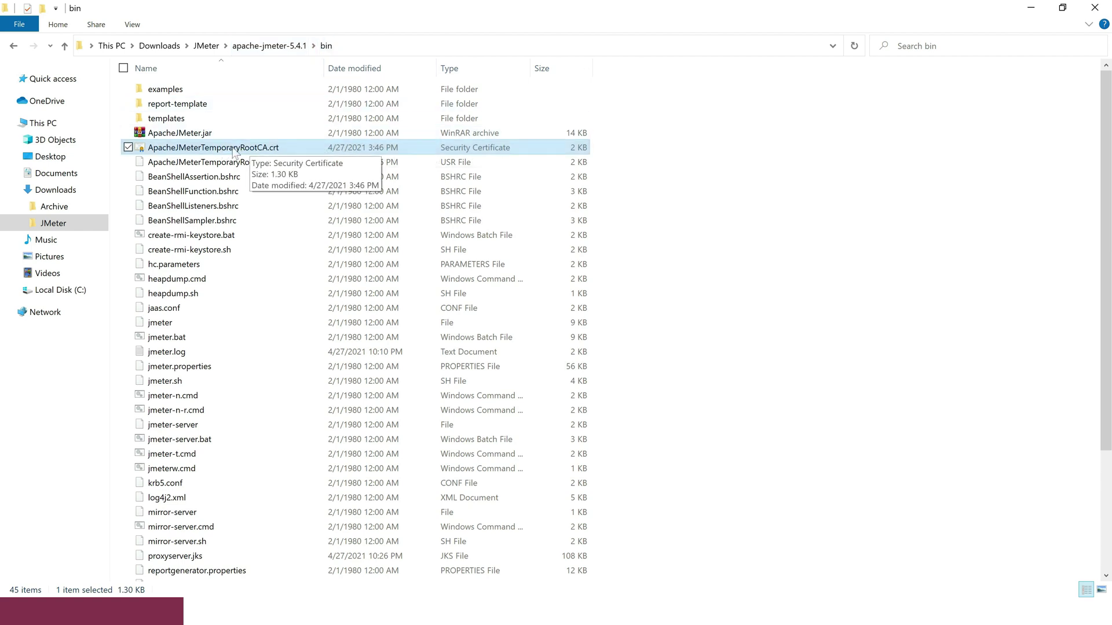
{"action": "left_click", "coordinate": [355, 46]}
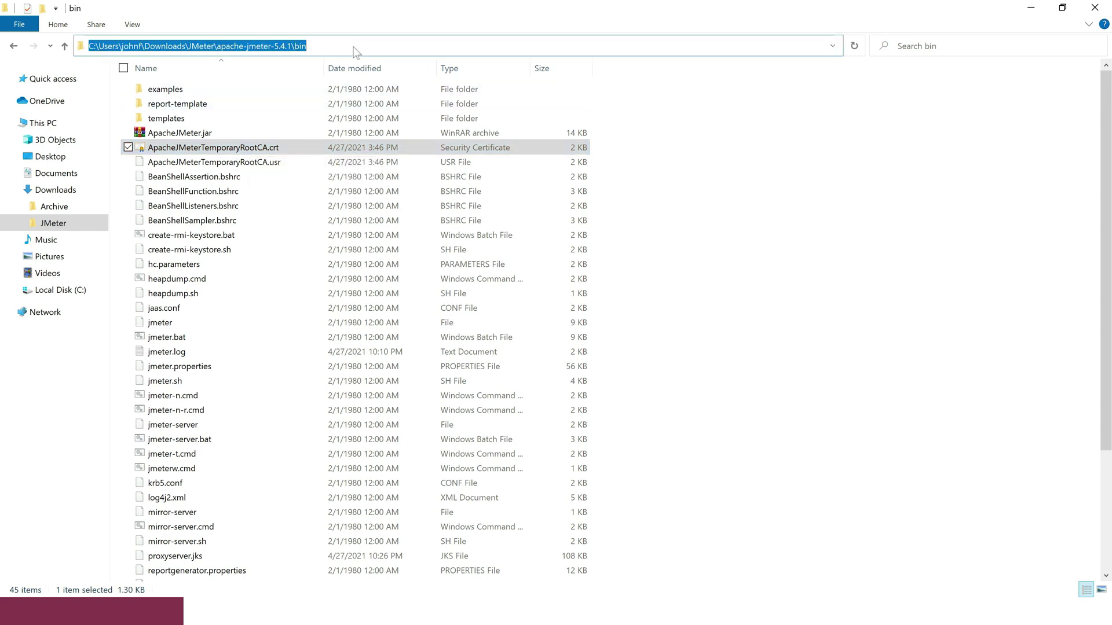
{"action": "key", "text": "alt+Tab"}
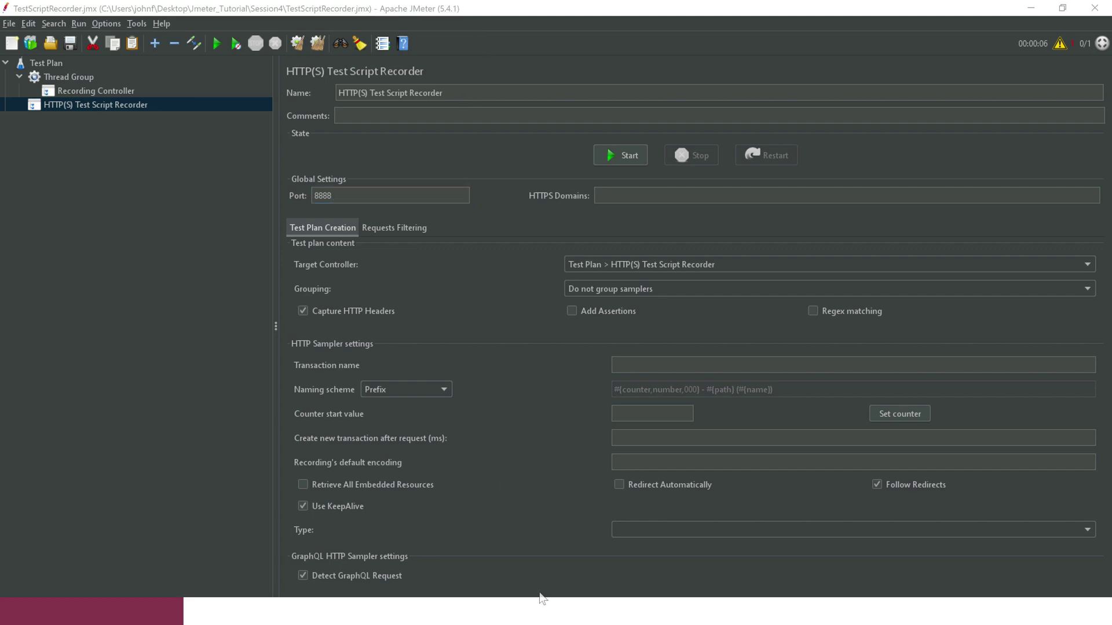
Switch to Firefox, search its options for "certi" and open the Certificate Manager.
{"action": "key", "text": "alt+Tab"}
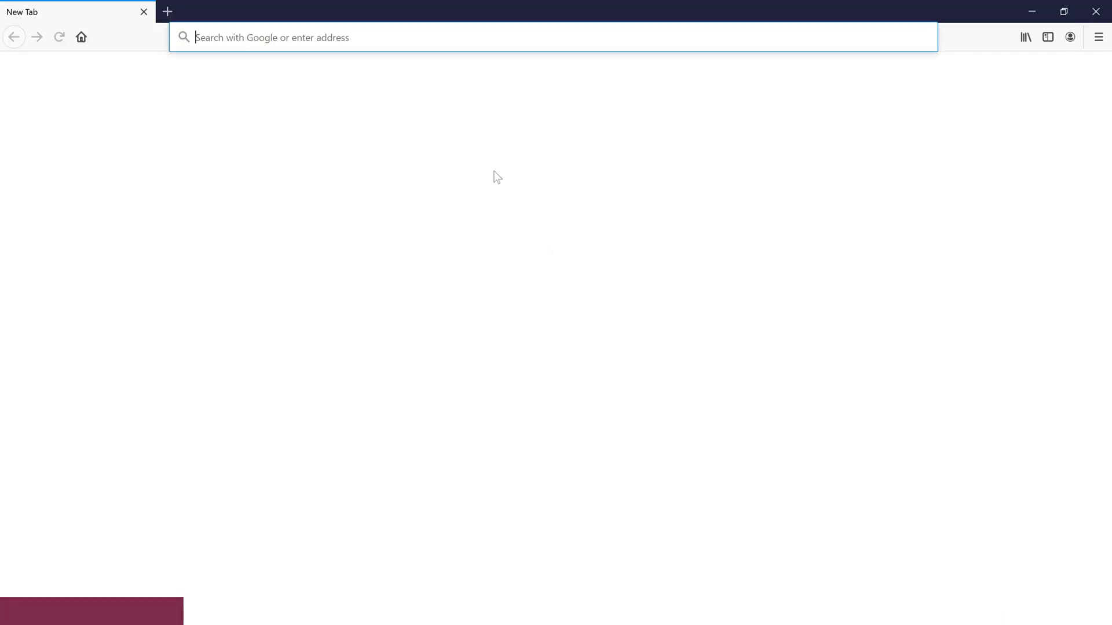
{"action": "left_click", "coordinate": [1099, 38]}
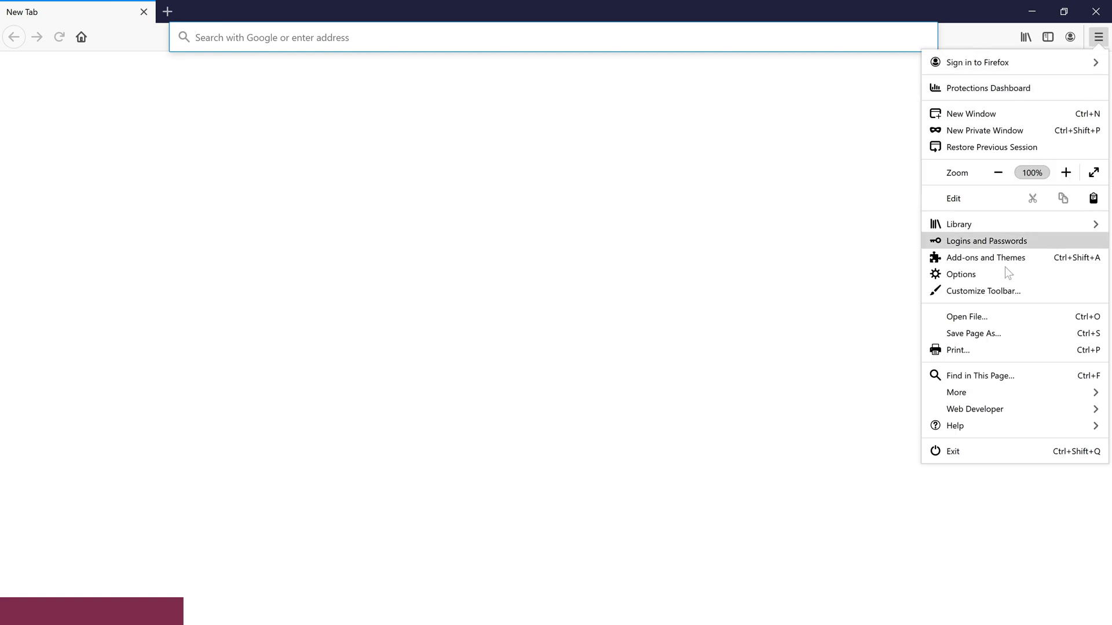
{"action": "left_click", "coordinate": [989, 274]}
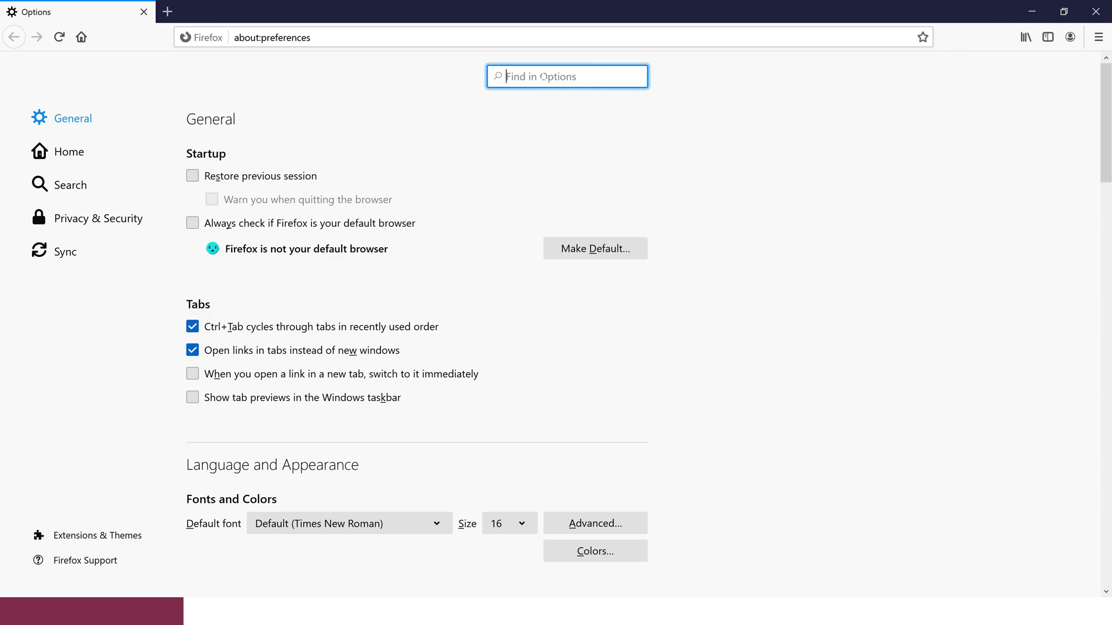
{"action": "type", "text": "certi"}
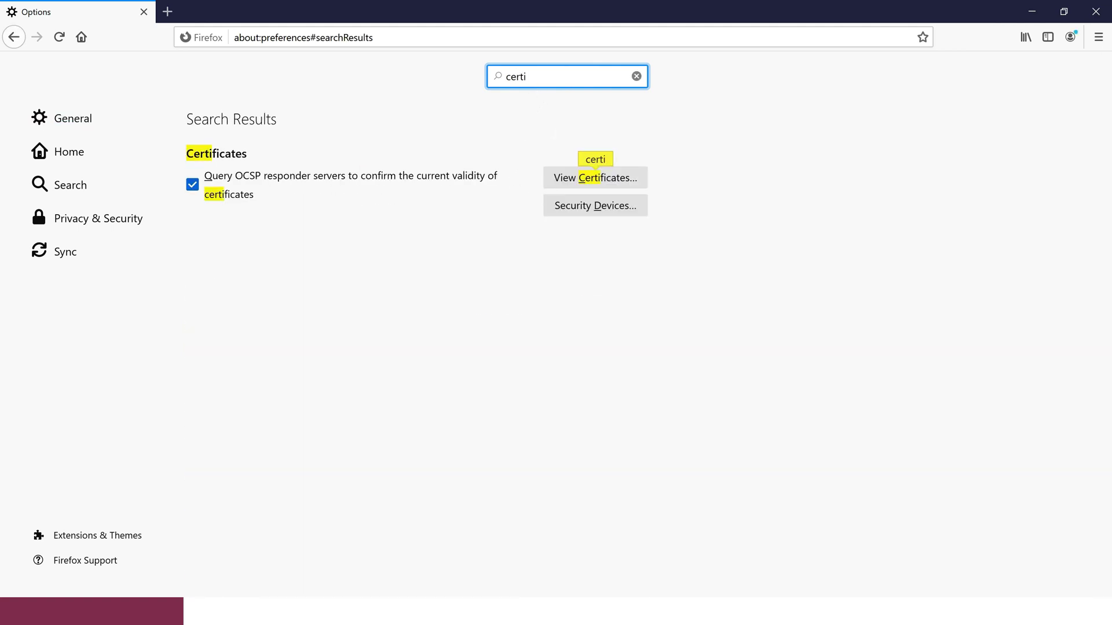
{"action": "left_click", "coordinate": [570, 179]}
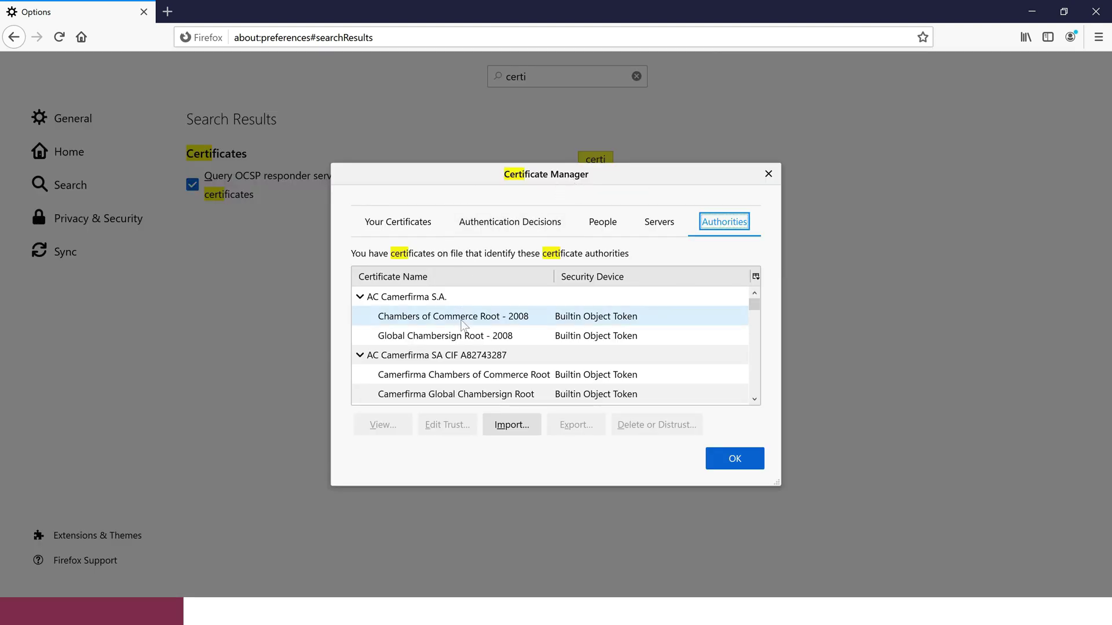
Import ApacheJMeterTemporaryRootCA.crt from the apache-jmeter-5.4.1 bin folder as a certificate authority trusted to identify websites, and close the Certificate Manager.
{"action": "scroll", "coordinate": [464, 330], "scroll_direction": "down", "scroll_amount": 6}
{"action": "scroll", "coordinate": [468, 350], "scroll_direction": "down", "scroll_amount": 3}
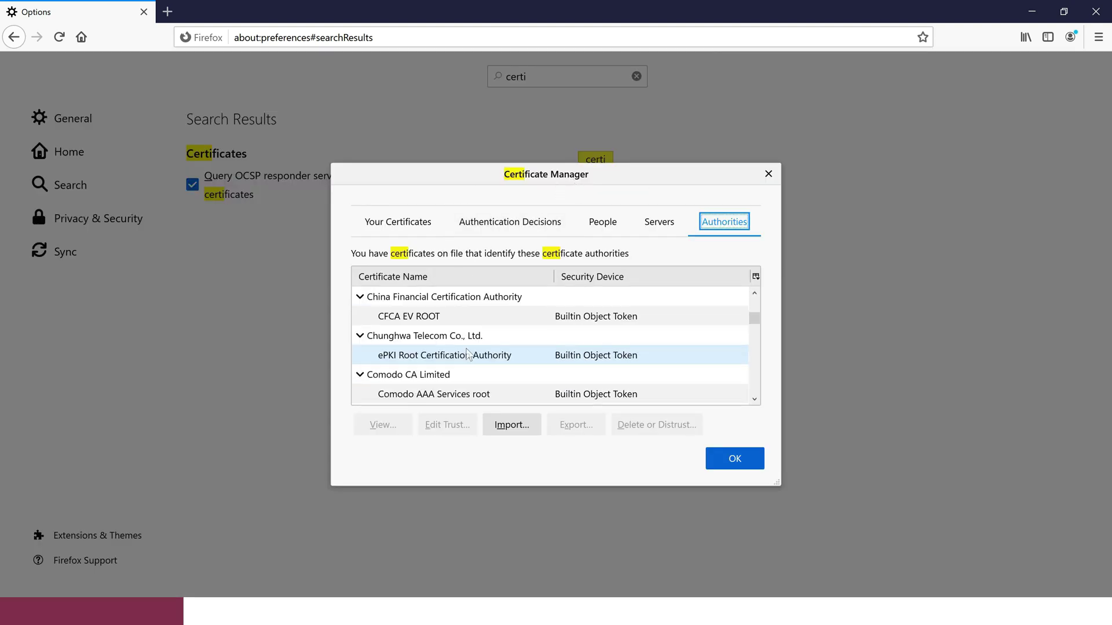
{"action": "scroll", "coordinate": [467, 353], "scroll_direction": "up", "scroll_amount": 10}
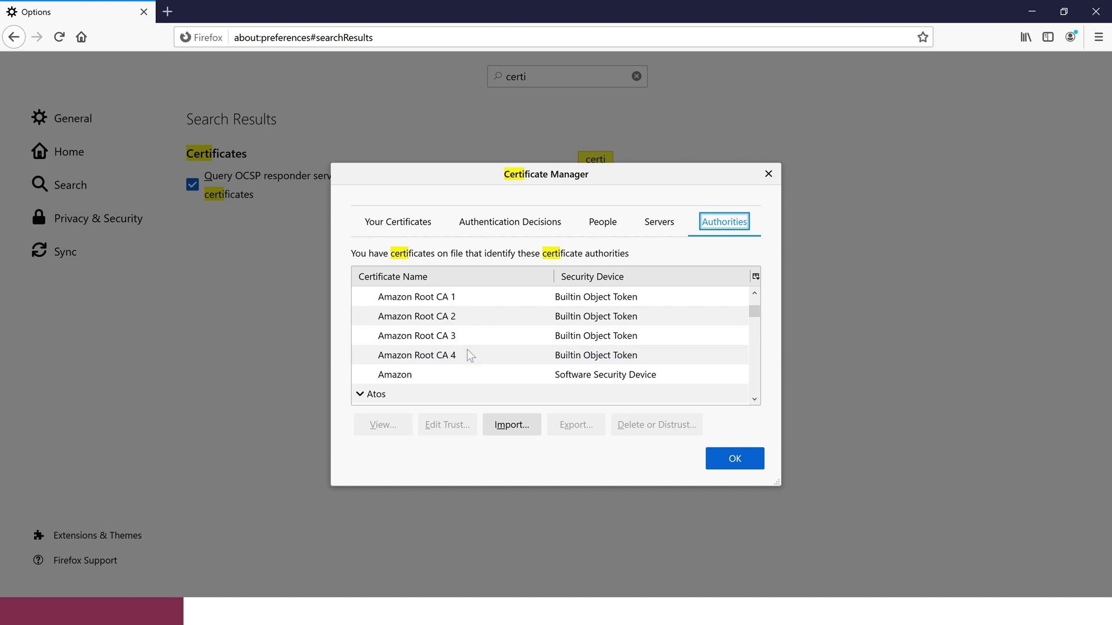
{"action": "left_click", "coordinate": [512, 430]}
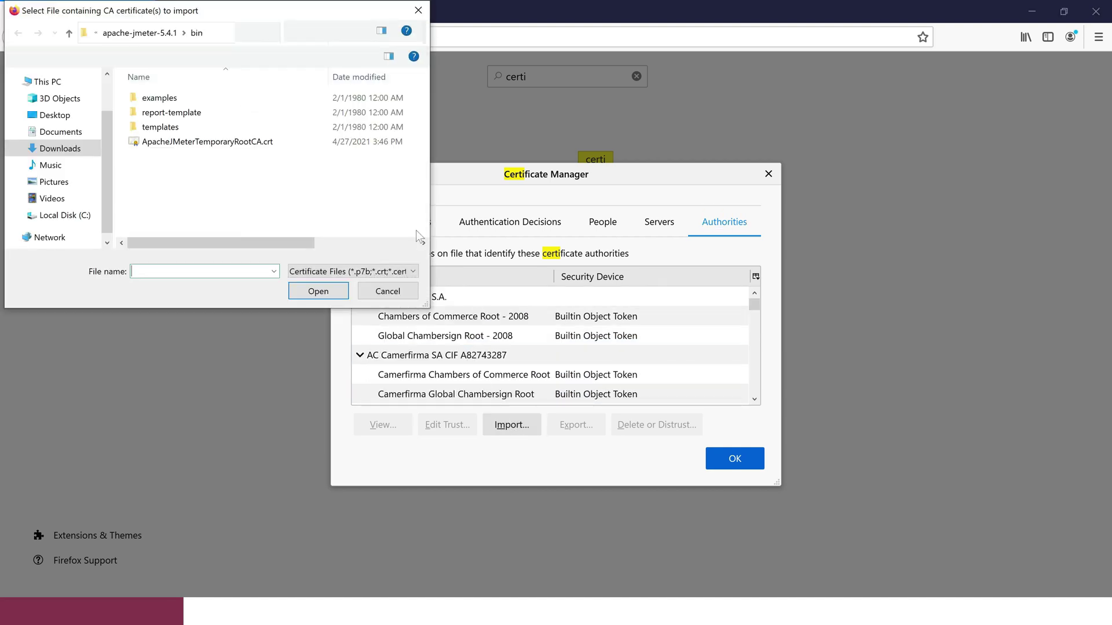
{"action": "left_click", "coordinate": [236, 145]}
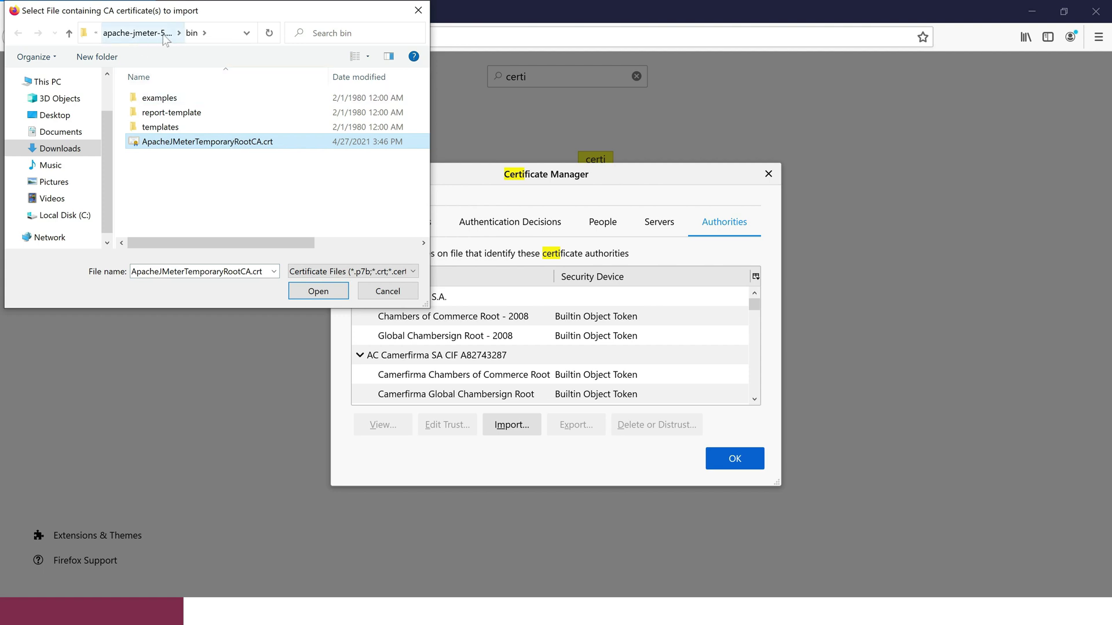
{"action": "left_click", "coordinate": [318, 292]}
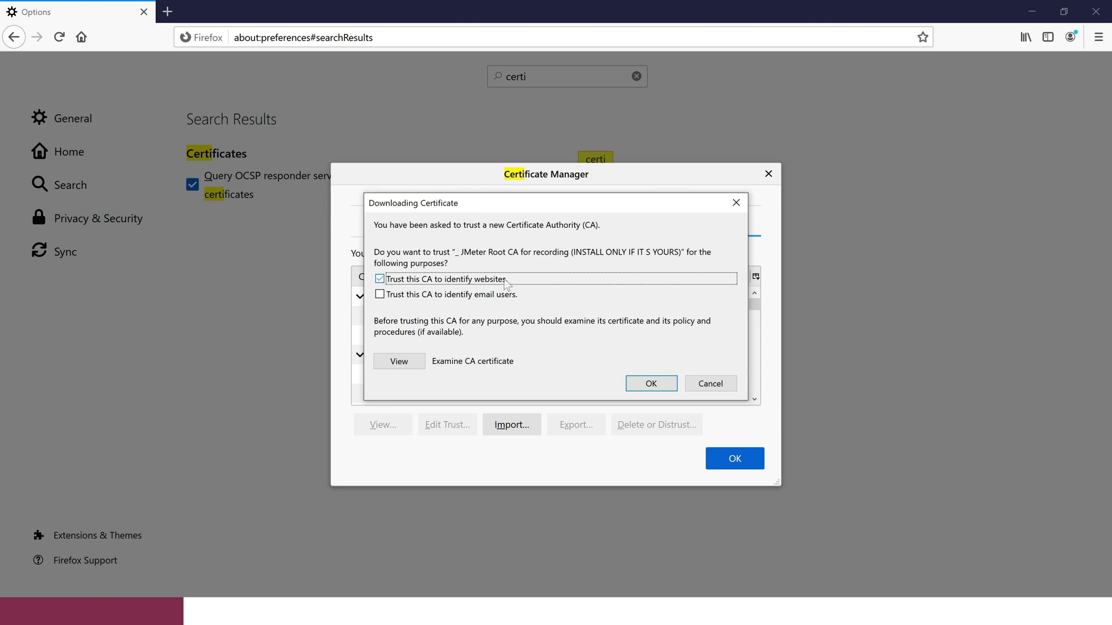
{"action": "left_click", "coordinate": [664, 387]}
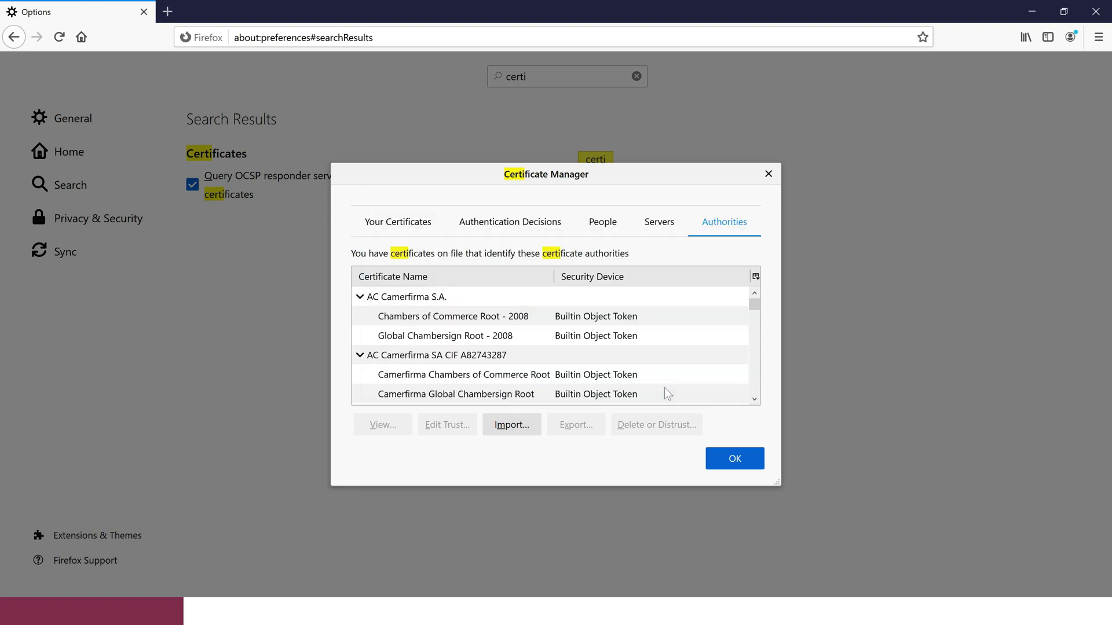
{"action": "left_click", "coordinate": [741, 463]}
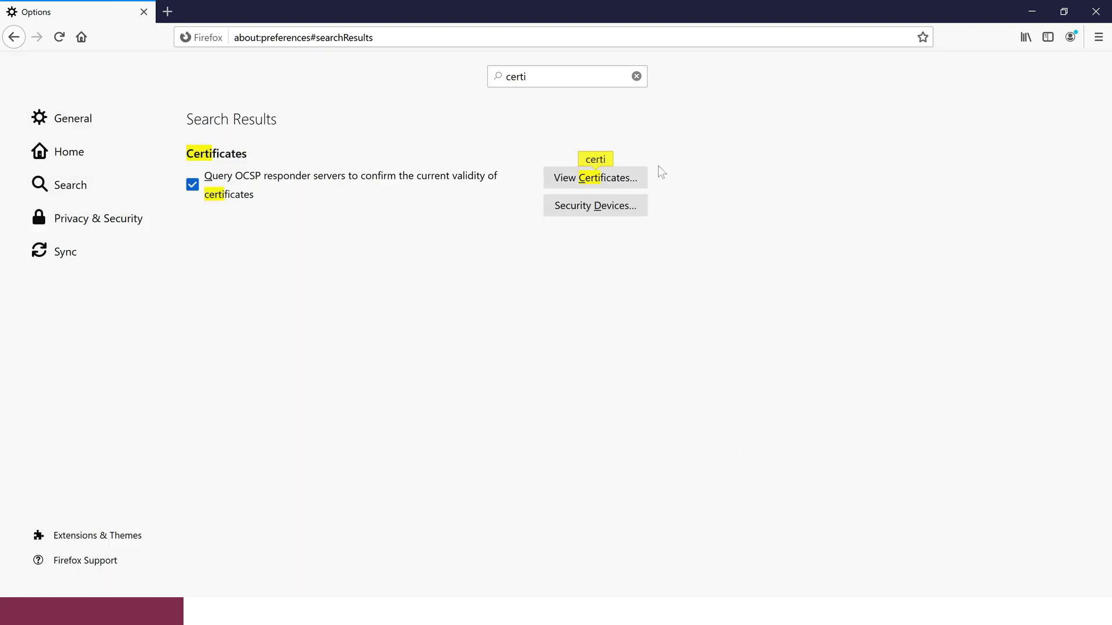
Search the Firefox options for "proxy" and open the network connection settings.
{"action": "left_click", "coordinate": [637, 77]}
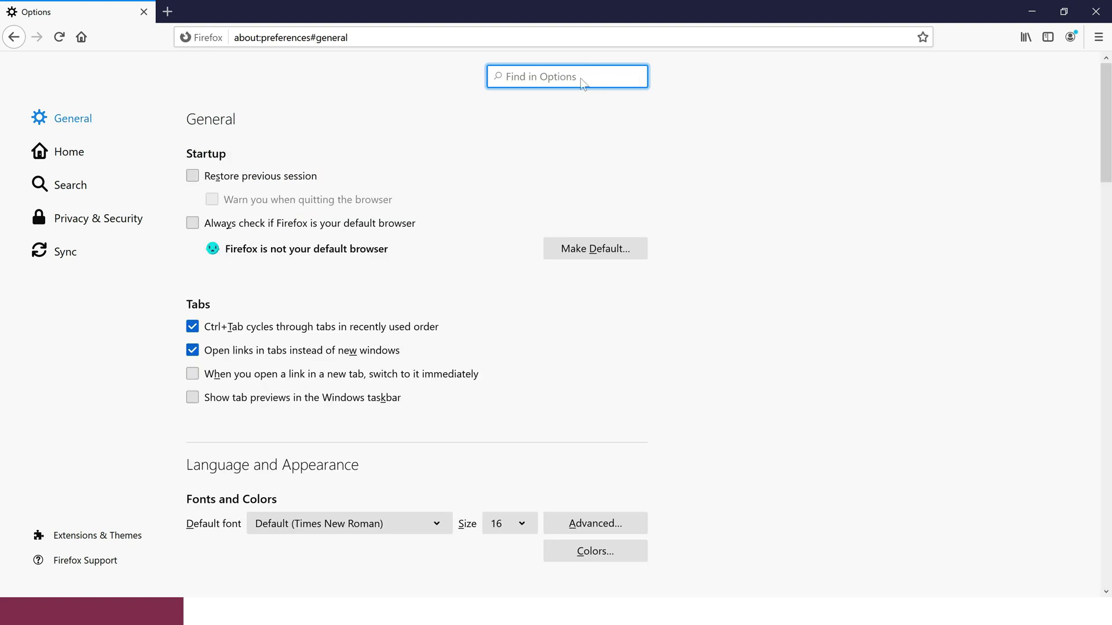
{"action": "type", "text": "proxy"}
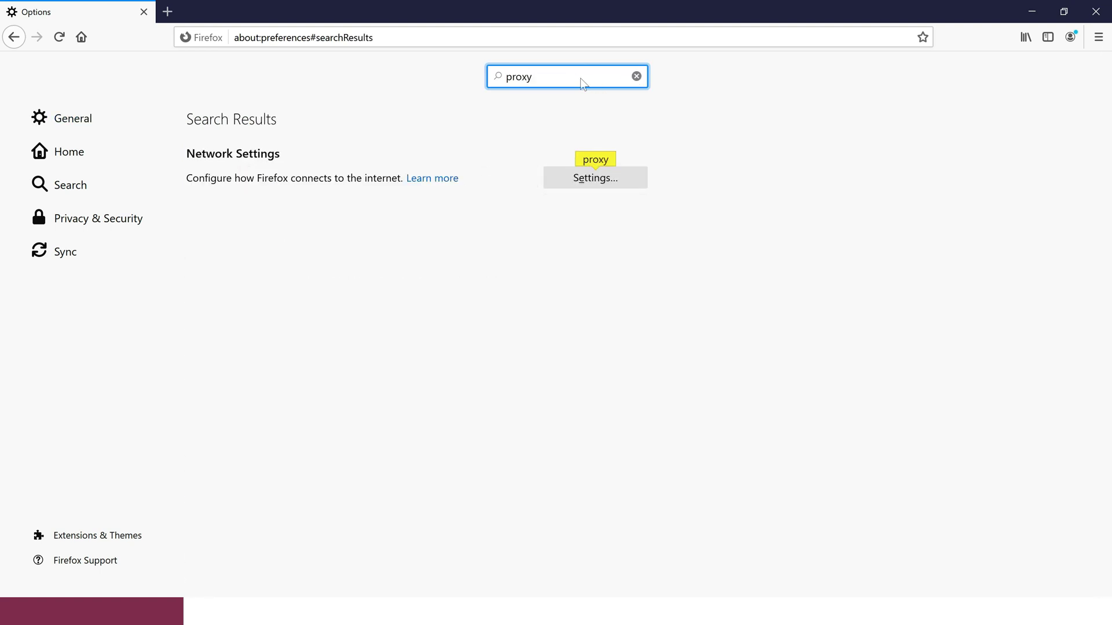
{"action": "left_click", "coordinate": [589, 180]}
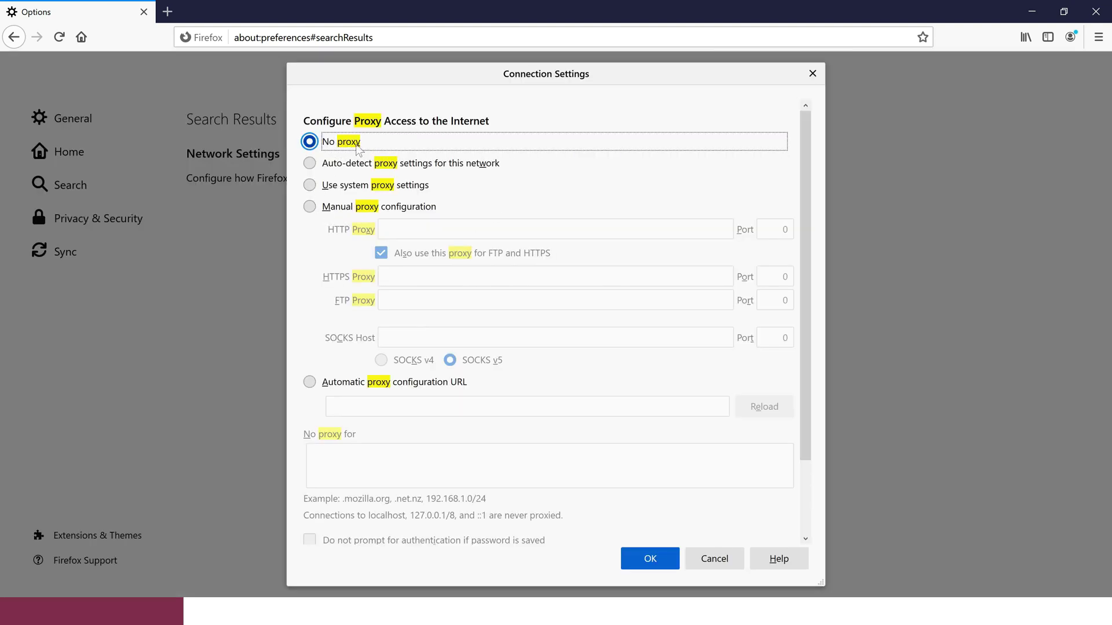
Choose manual proxy configuration and set the HTTP proxy host to localhost.
{"action": "left_click", "coordinate": [313, 208]}
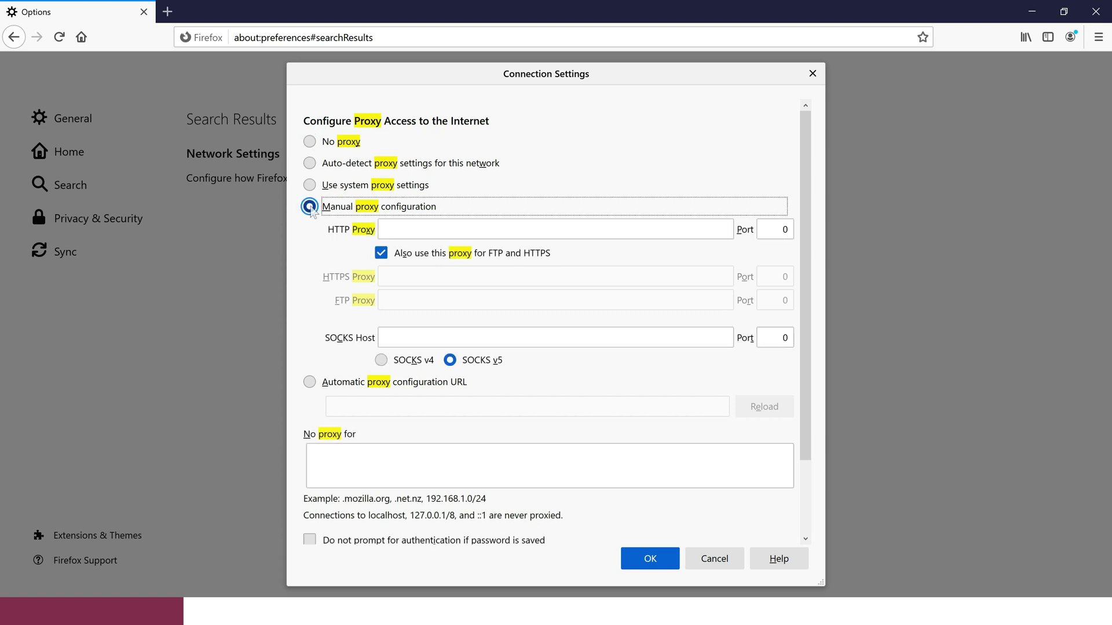
{"action": "left_click", "coordinate": [406, 227]}
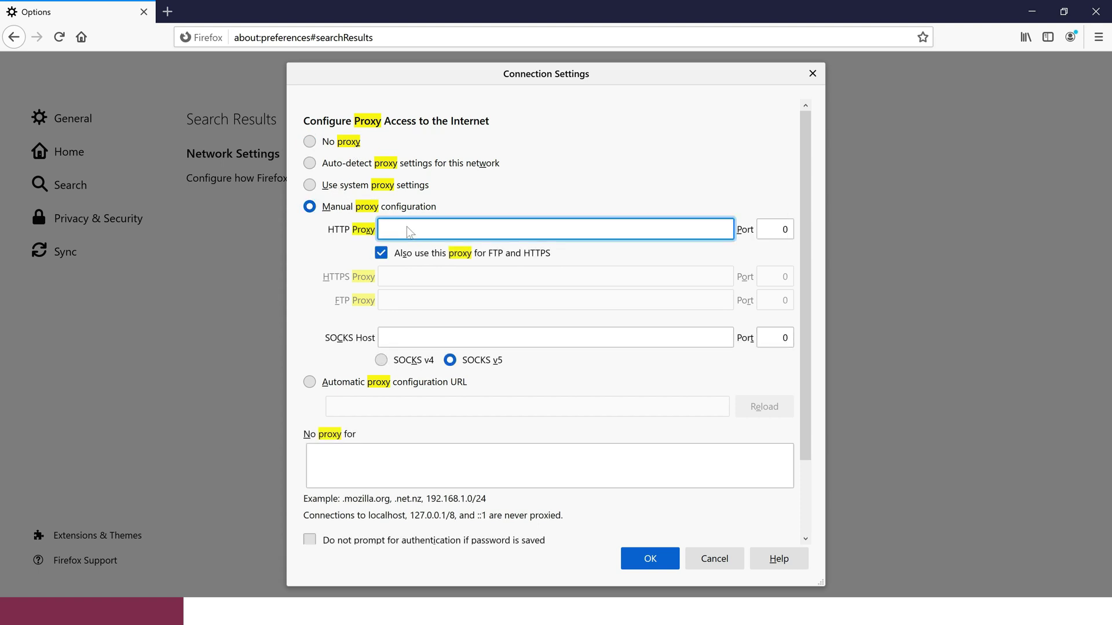
{"action": "type", "text": "Loca"}
{"action": "key", "text": "BackSpace"}
{"action": "key", "text": "BackSpace"}
{"action": "key", "text": "BackSpace"}
{"action": "key", "text": "BackSpace"}
{"action": "type", "text": "localhost"}
Open the hosts file from the Windows drivers\etc folder in Notepad++ and highlight the 127.0.0.1 address mapped to localhost.
{"action": "key", "text": "super+r"}
{"action": "type", "text": "drivers"}
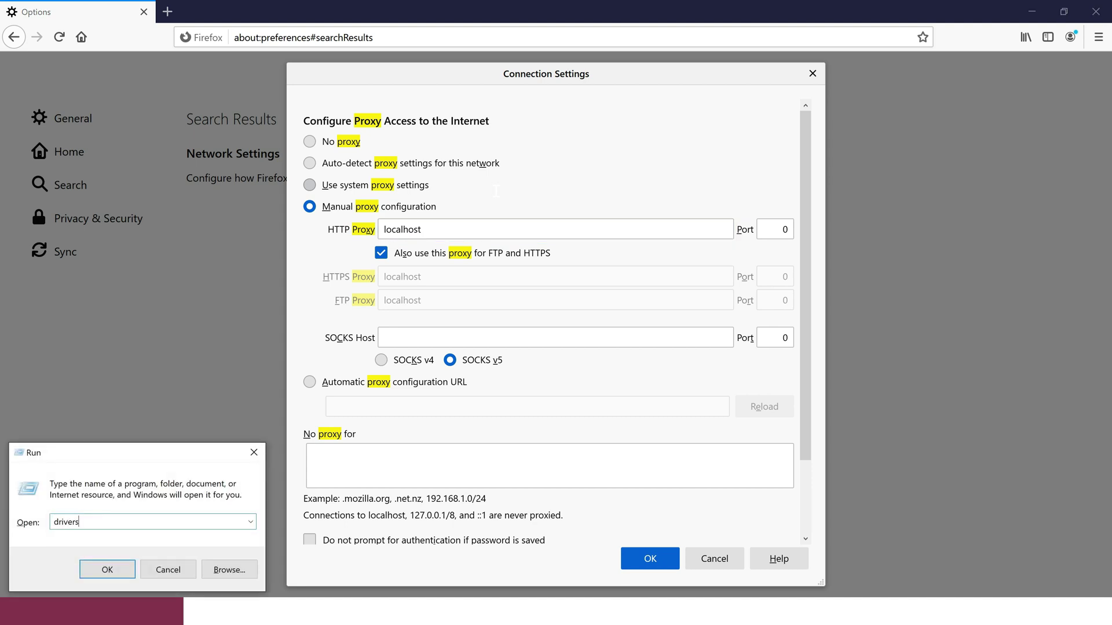
{"action": "key", "text": "Return"}
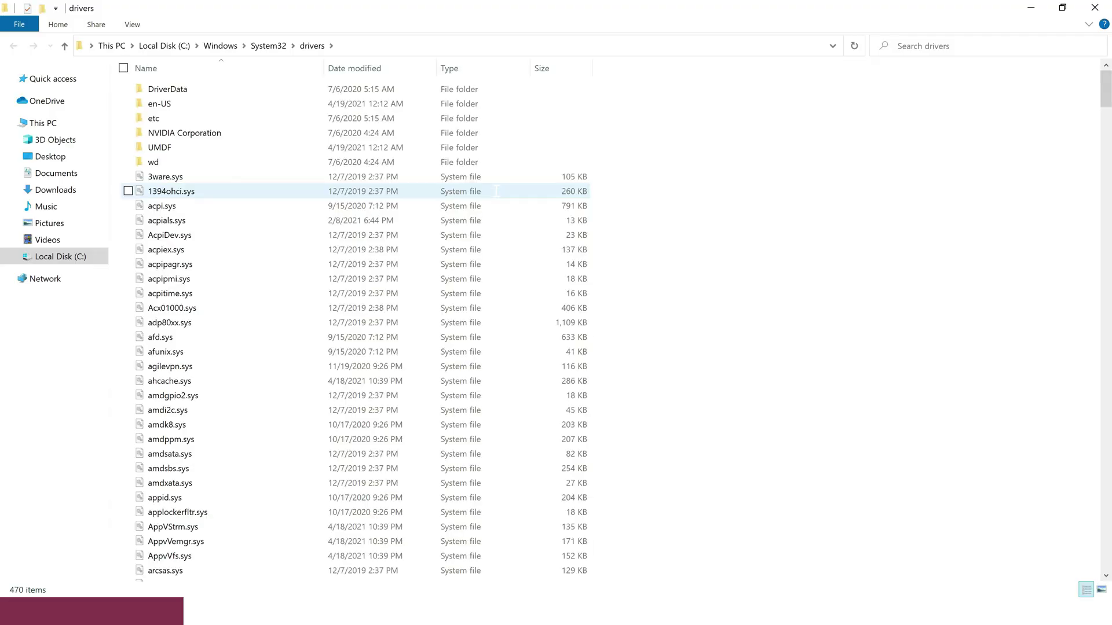
{"action": "double_click", "coordinate": [164, 117]}
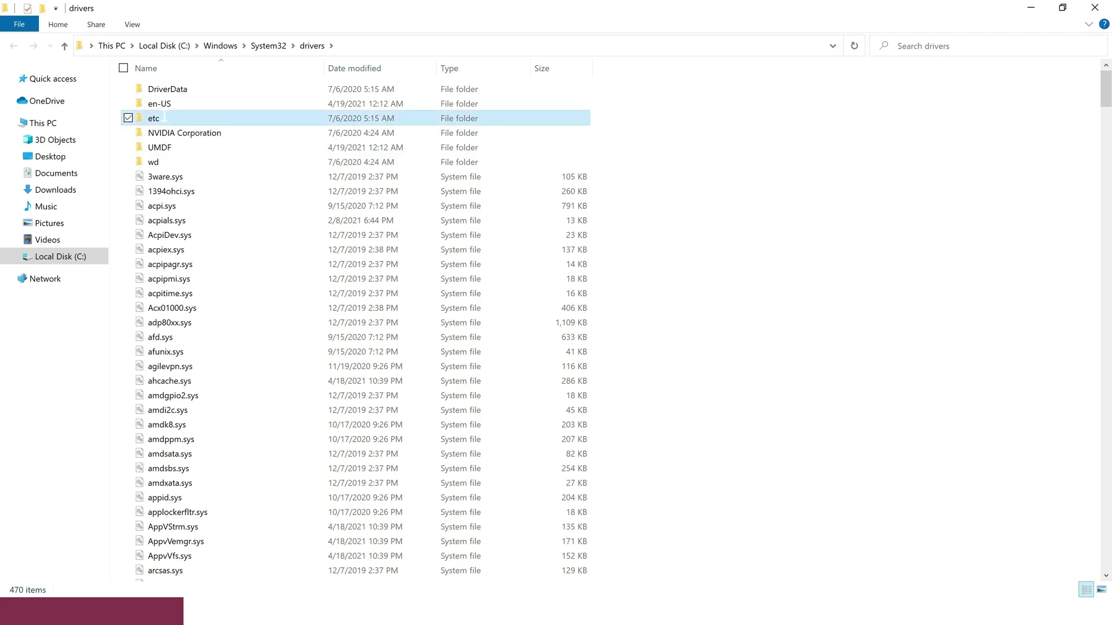
{"action": "left_click", "coordinate": [172, 86]}
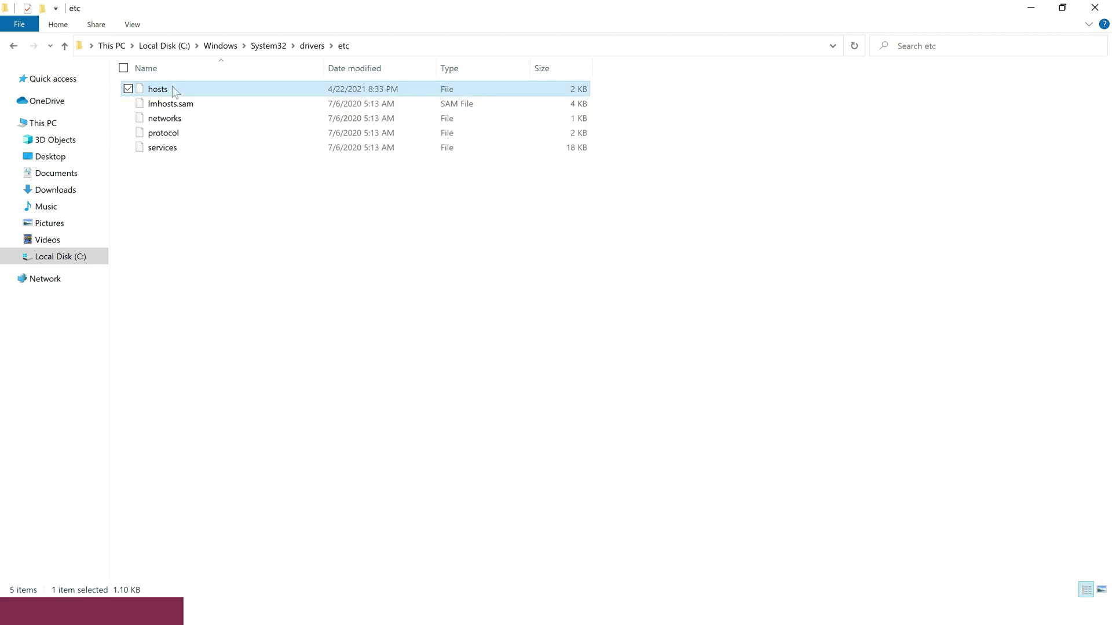
{"action": "right_click", "coordinate": [172, 86]}
{"action": "left_click", "coordinate": [145, 142]}
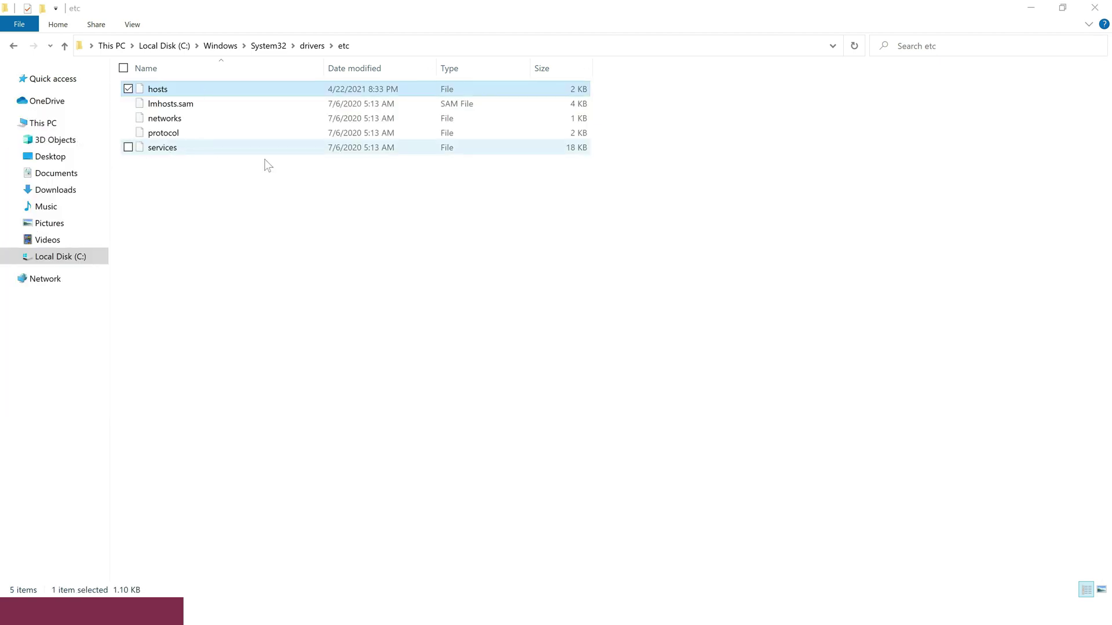
{"action": "left_click", "coordinate": [28, 302]}
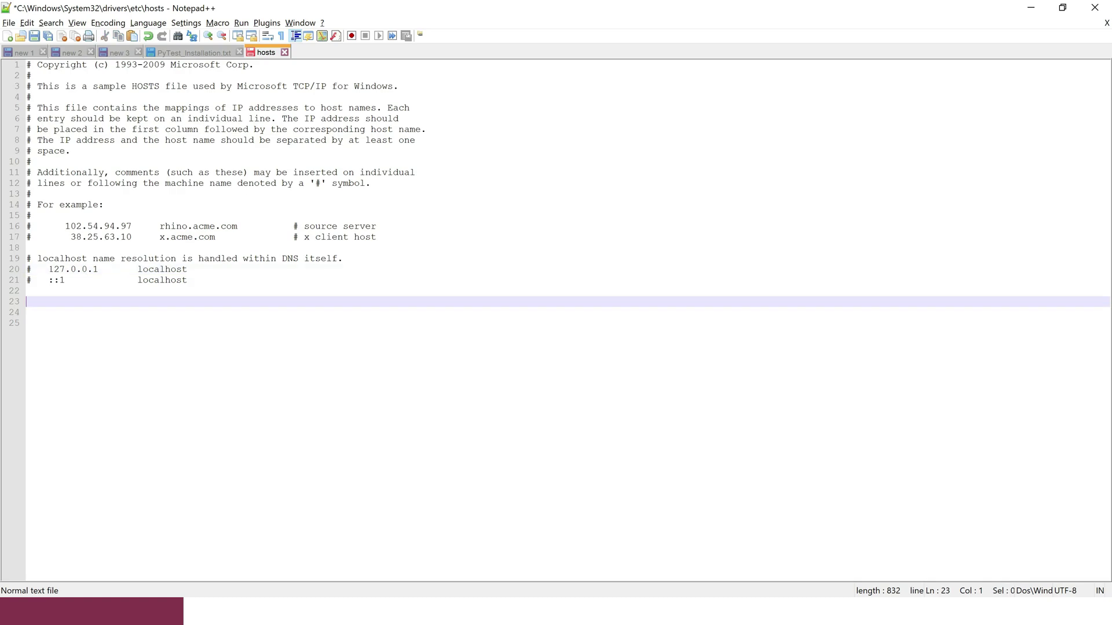
{"action": "left_click_drag", "start_coordinate": [48, 269], "coordinate": [104, 270]}
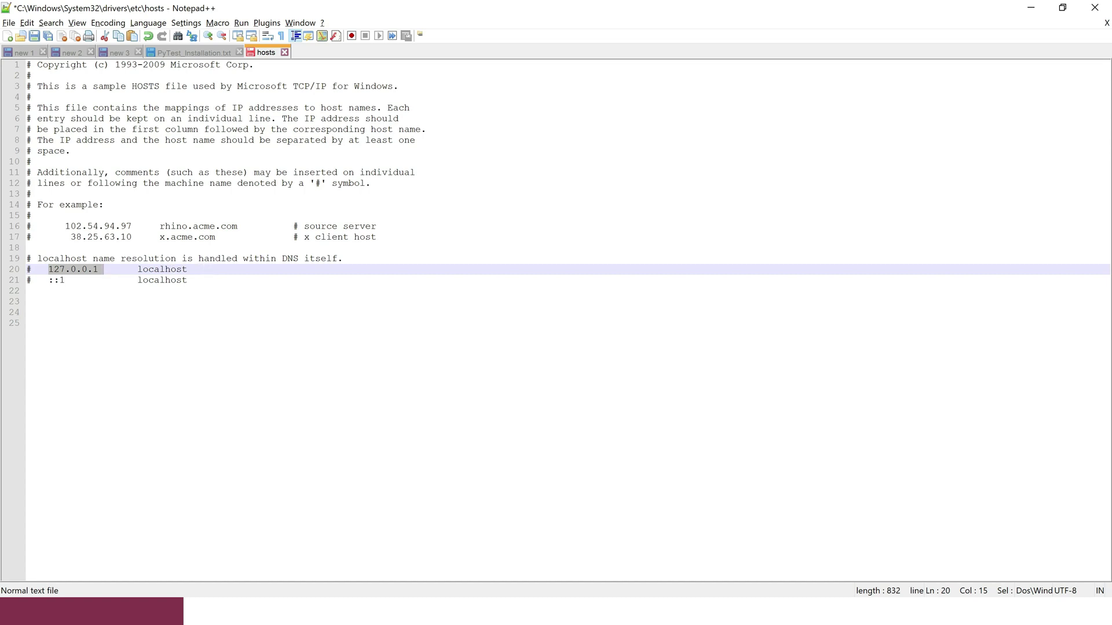
Set the HTTP proxy port to 8888, save the Firefox connection settings and close the browser.
{"action": "left_click", "coordinate": [28, 301]}
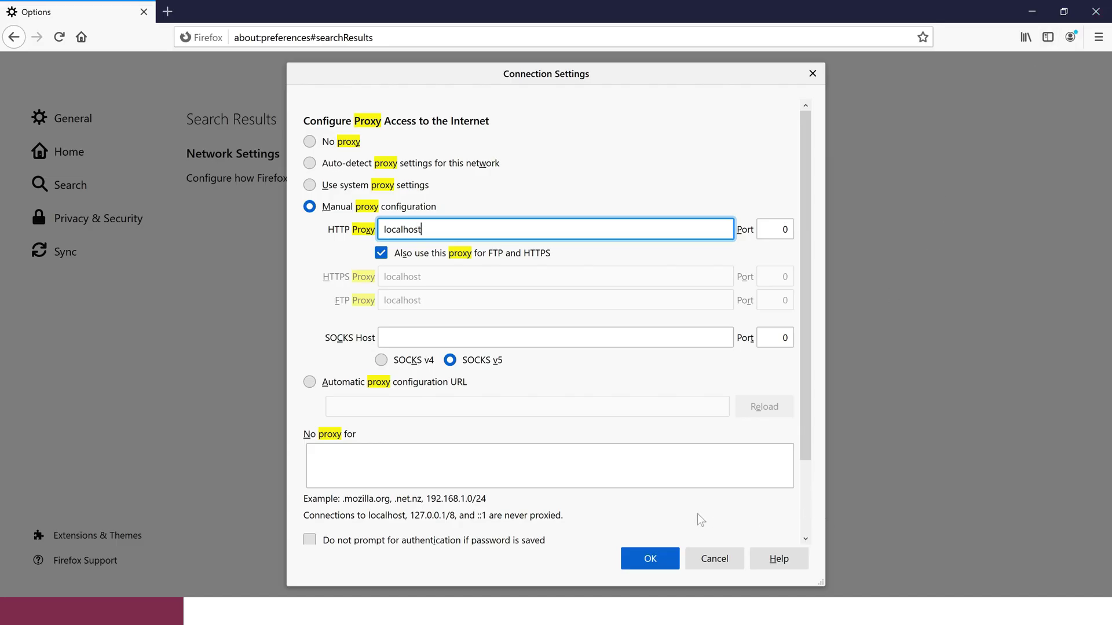
{"action": "left_click", "coordinate": [779, 230]}
{"action": "key", "text": "BackSpace"}
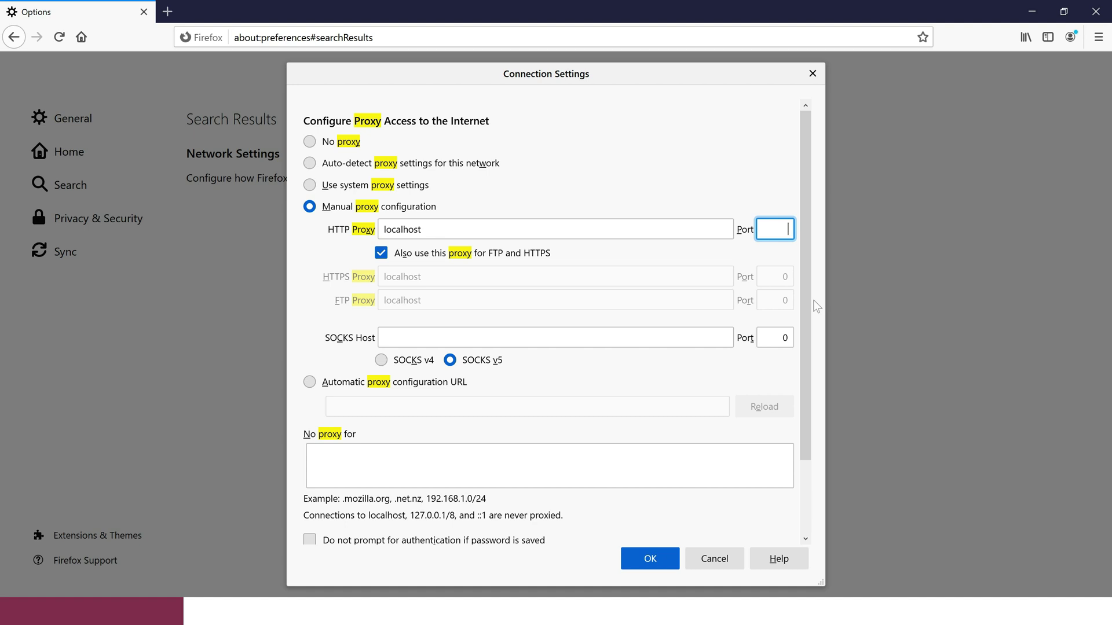
{"action": "type", "text": "8888"}
{"action": "left_click", "coordinate": [650, 559]}
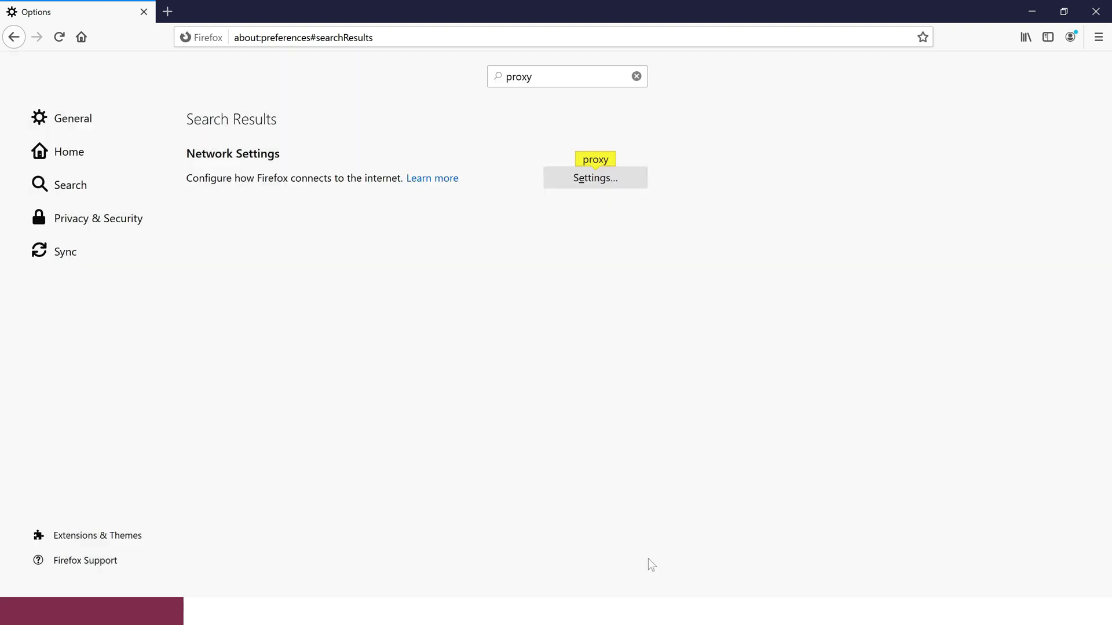
{"action": "left_click", "coordinate": [1100, 10]}
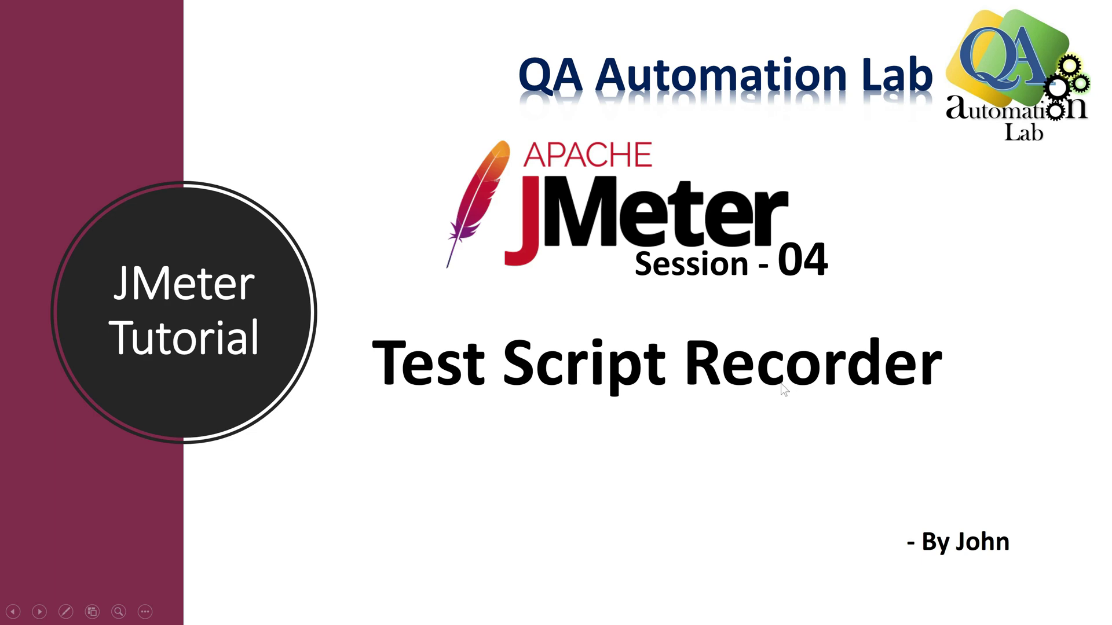
Return to the desktop, reopen Firefox and try to load google.com through the configured proxy.
{"action": "key", "text": "alt+Tab"}
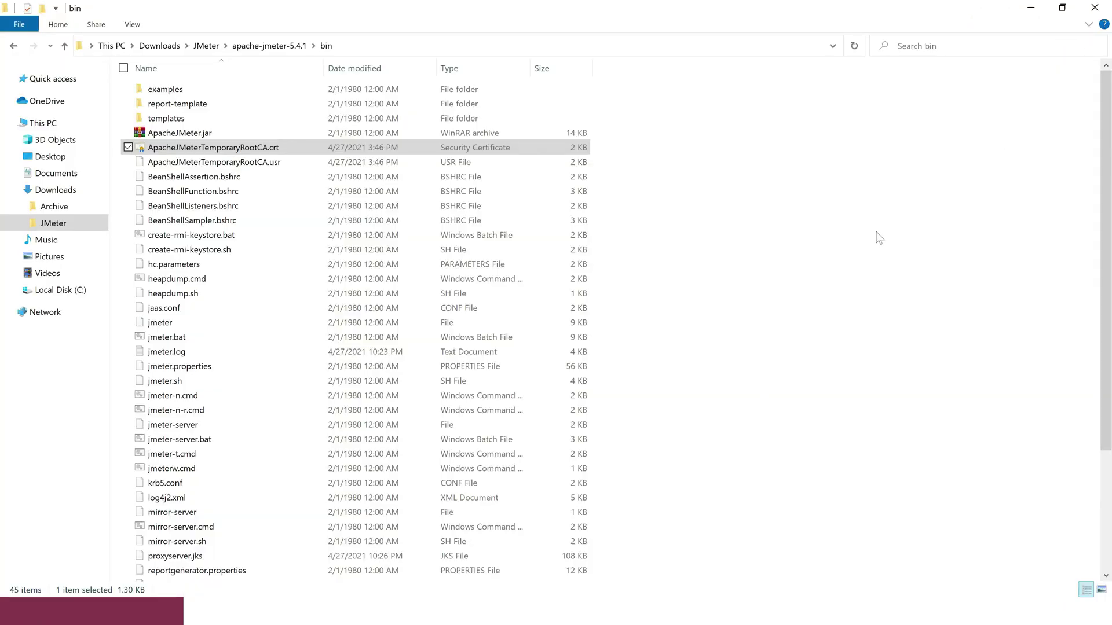
{"action": "key", "text": "super+d"}
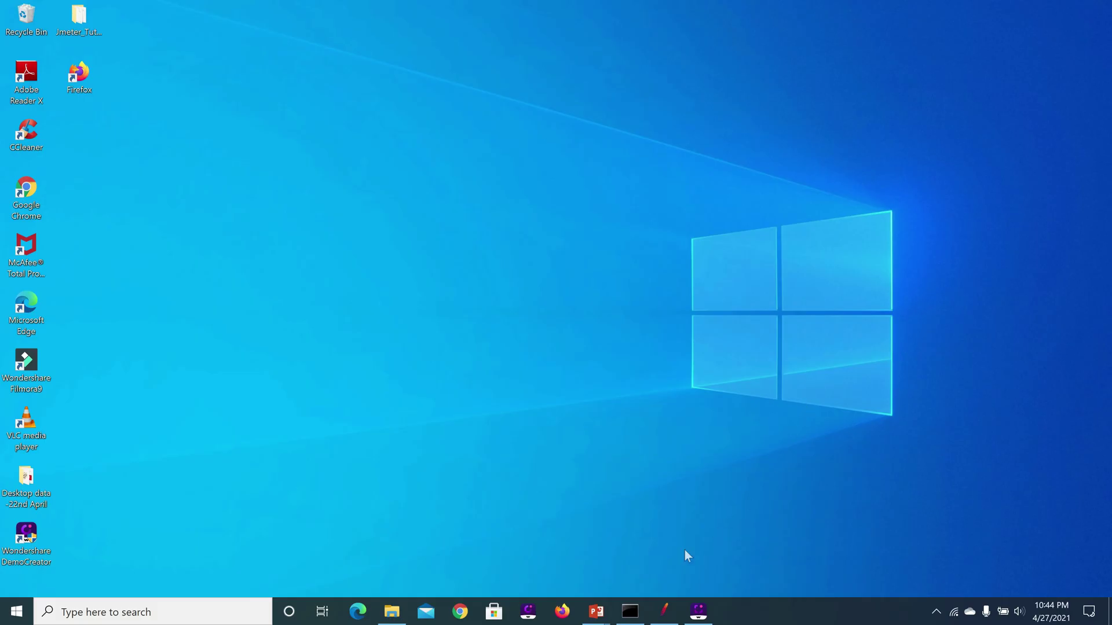
{"action": "left_click", "coordinate": [563, 612]}
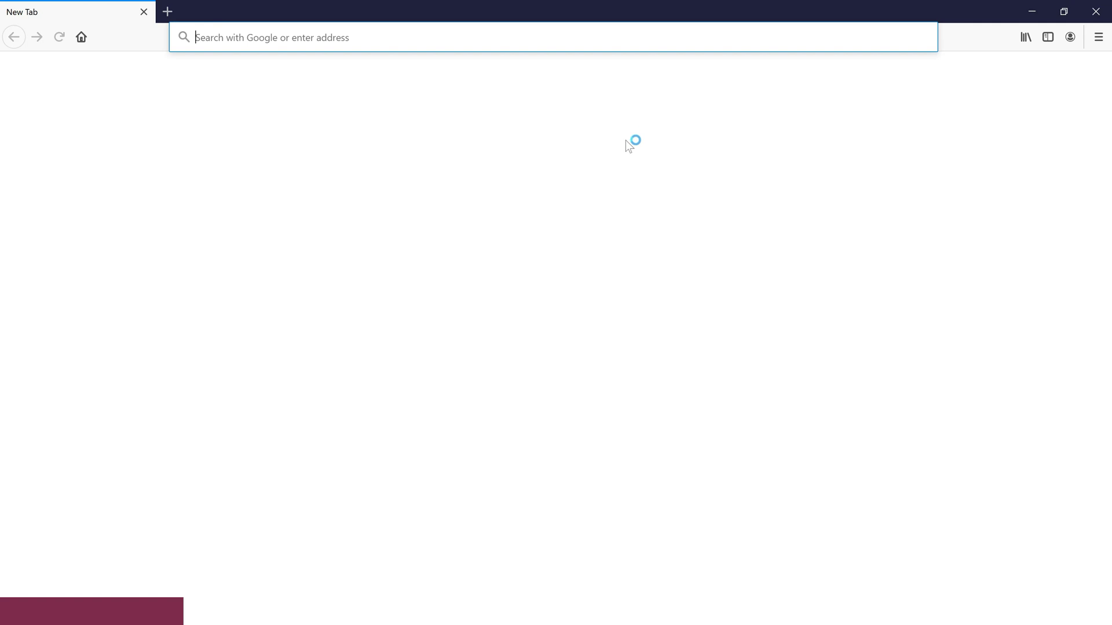
{"action": "type", "text": "google.com"}
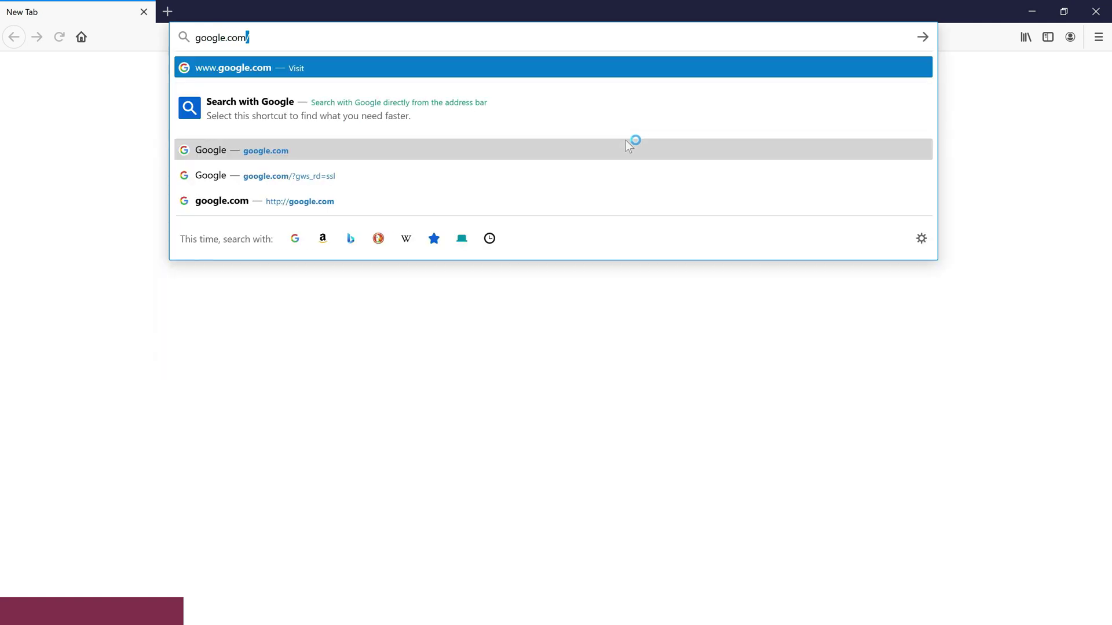
{"action": "key", "text": "Return"}
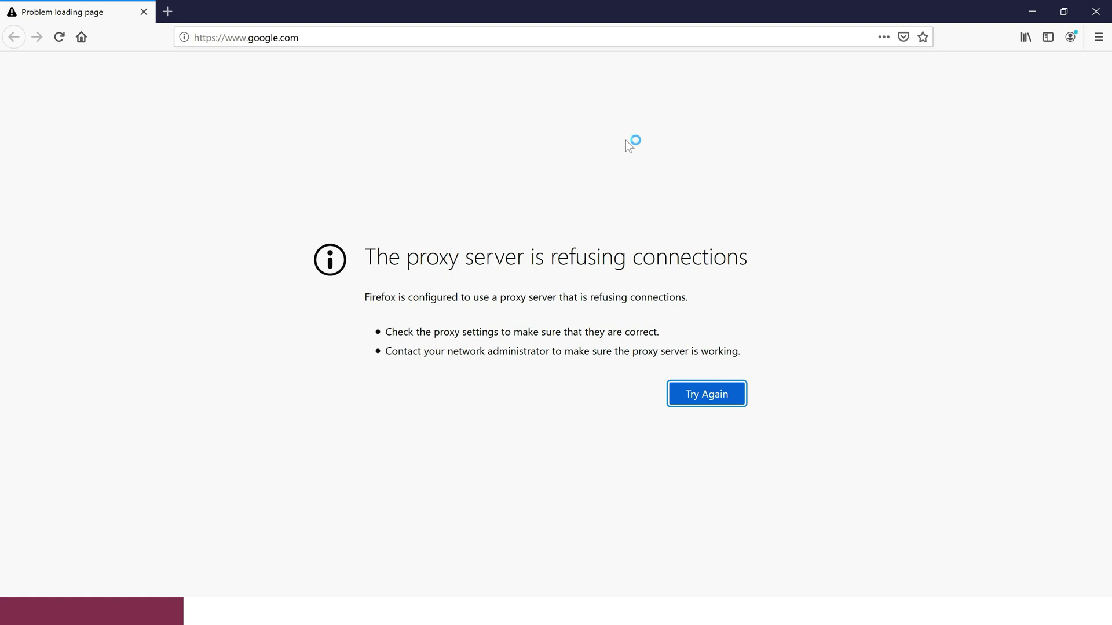
Switch to JMeter, start the HTTP(S) Test Script Recorder and acknowledge the root CA certificate notice.
{"action": "key", "text": "alt+Tab"}
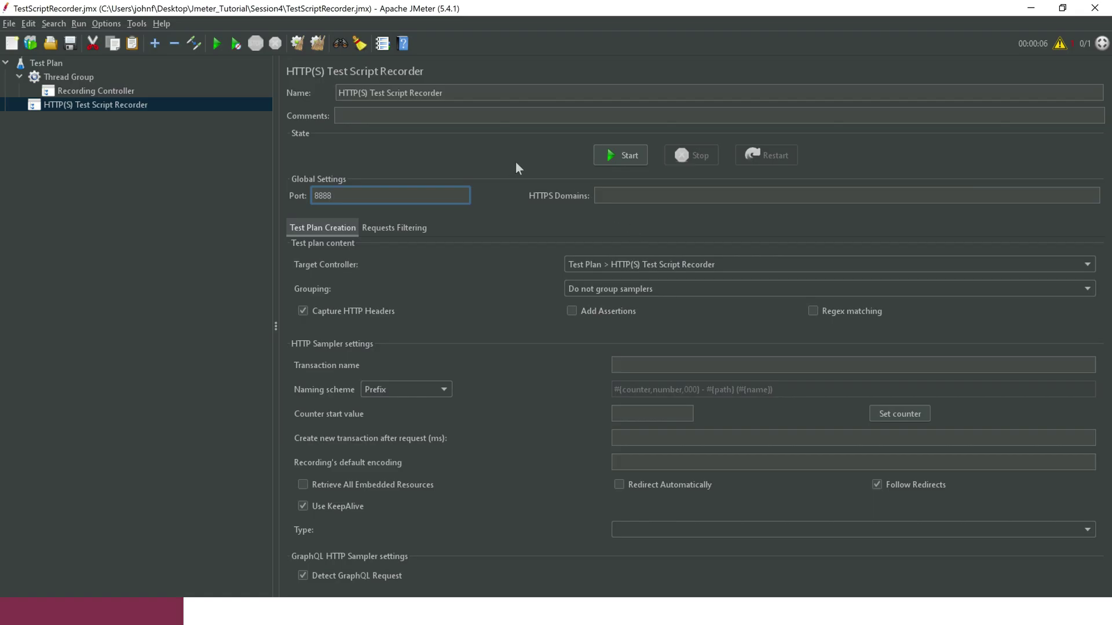
{"action": "left_click", "coordinate": [618, 154]}
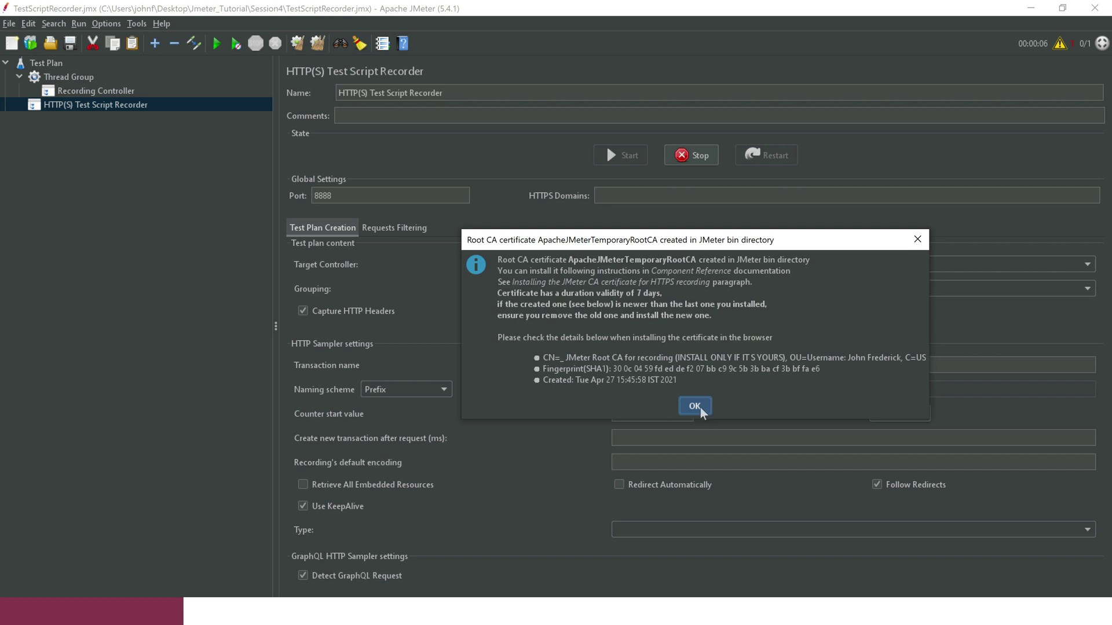
{"action": "left_click", "coordinate": [700, 406]}
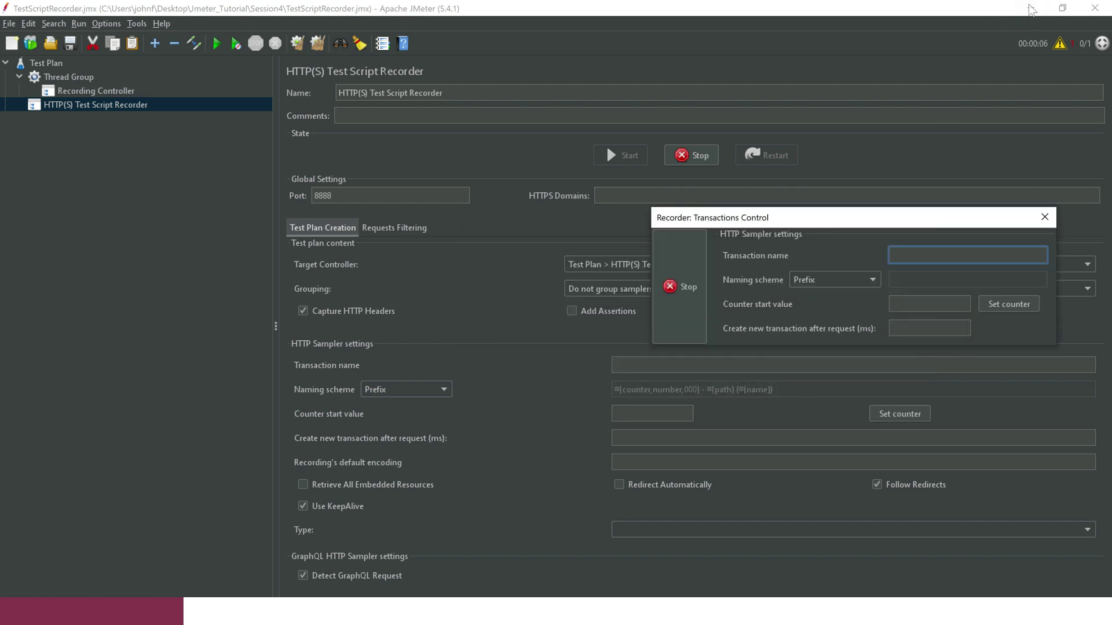
Minimize JMeter and load demoblaze.com in Firefox while the recorder is running.
{"action": "left_click", "coordinate": [1032, 8]}
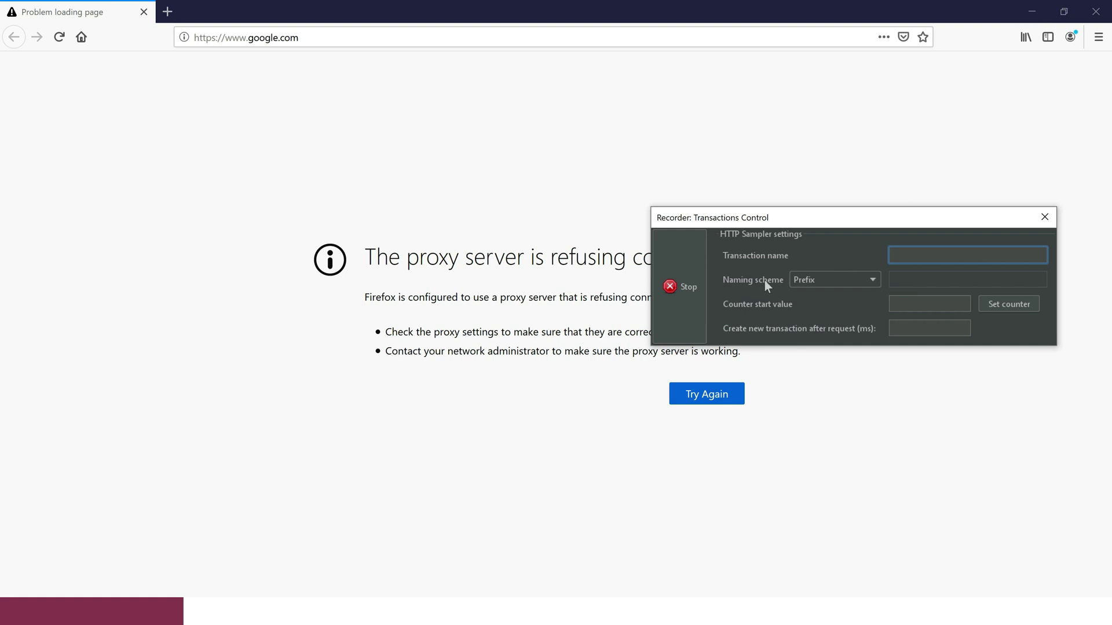
{"action": "left_click", "coordinate": [347, 30]}
{"action": "left_click", "coordinate": [347, 30]}
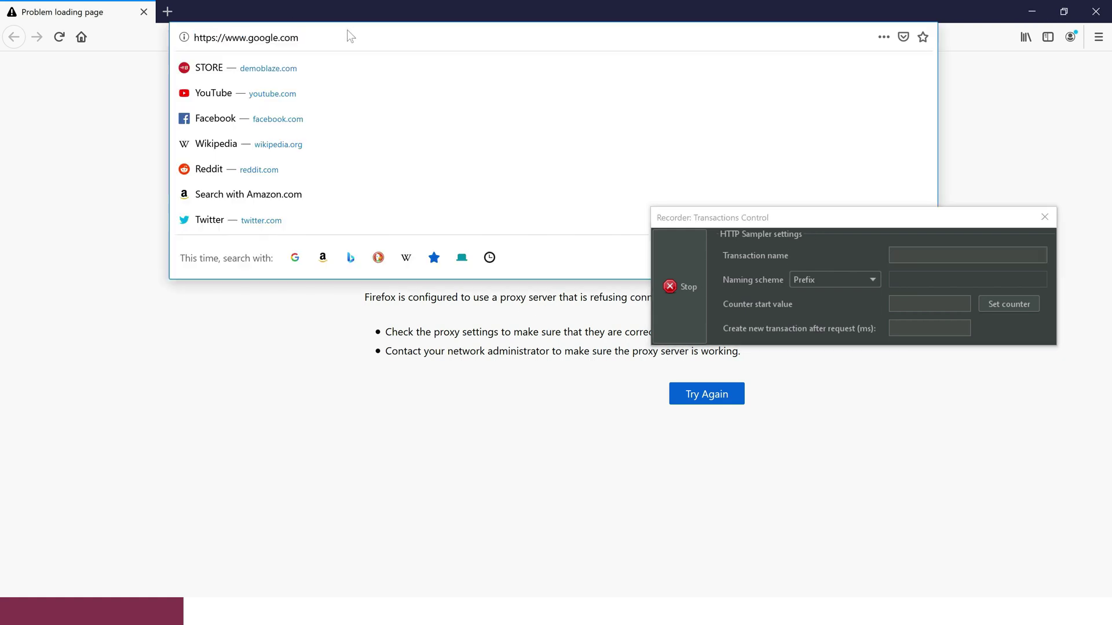
{"action": "key", "text": "BackSpace"}
{"action": "key", "text": "BackSpace"}
{"action": "key", "text": "BackSpace"}
{"action": "key", "text": "BackSpace"}
{"action": "key", "text": "BackSpace"}
{"action": "key", "text": "BackSpace"}
{"action": "key", "text": "BackSpace"}
{"action": "key", "text": "BackSpace"}
{"action": "key", "text": "BackSpace"}
{"action": "key", "text": "BackSpace"}
{"action": "key", "text": "BackSpace"}
{"action": "key", "text": "BackSpace"}
{"action": "key", "text": "BackSpace"}
{"action": "key", "text": "BackSpace"}
{"action": "key", "text": "BackSpace"}
{"action": "key", "text": "BackSpace"}
{"action": "key", "text": "BackSpace"}
{"action": "key", "text": "BackSpace"}
{"action": "key", "text": "BackSpace"}
{"action": "key", "text": "BackSpace"}
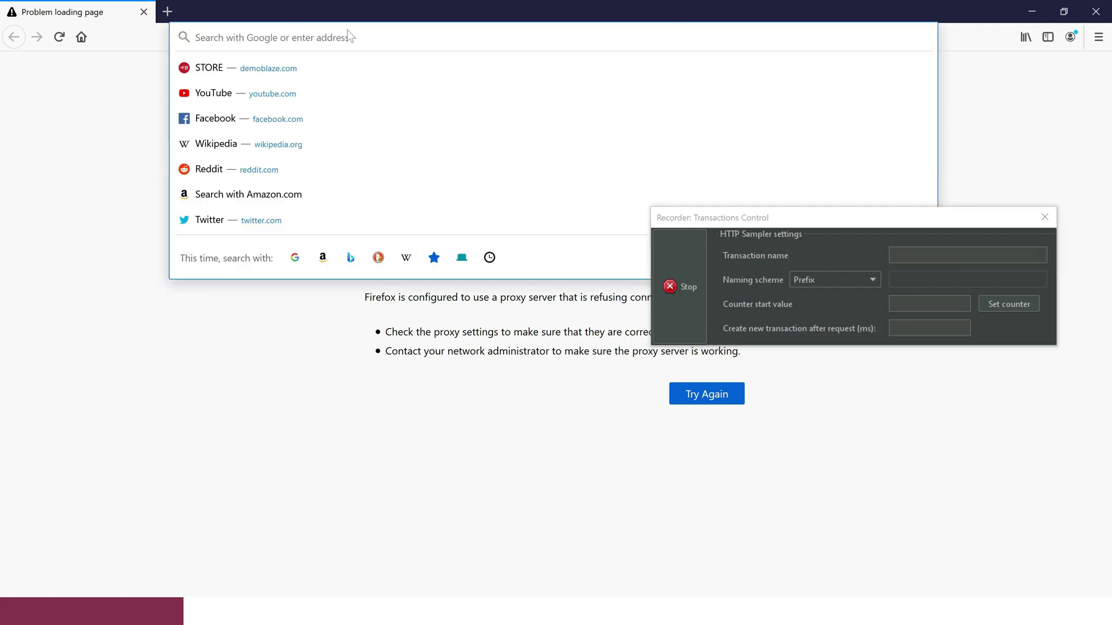
{"action": "type", "text": "demoblaze.com/"}
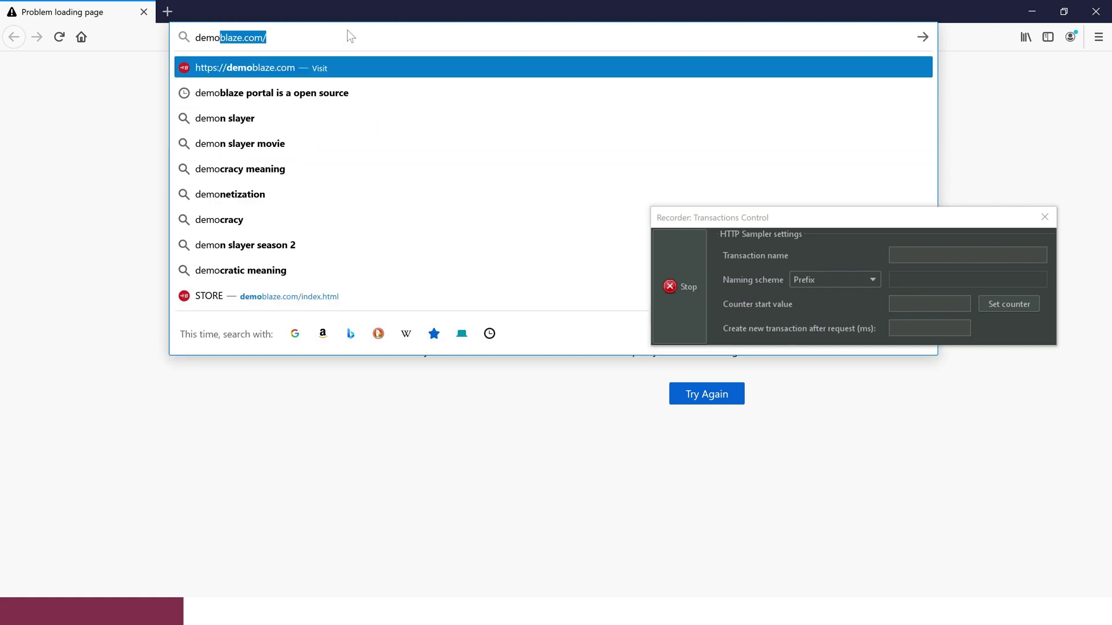
{"action": "key", "text": "Right"}
{"action": "key", "text": "Return"}
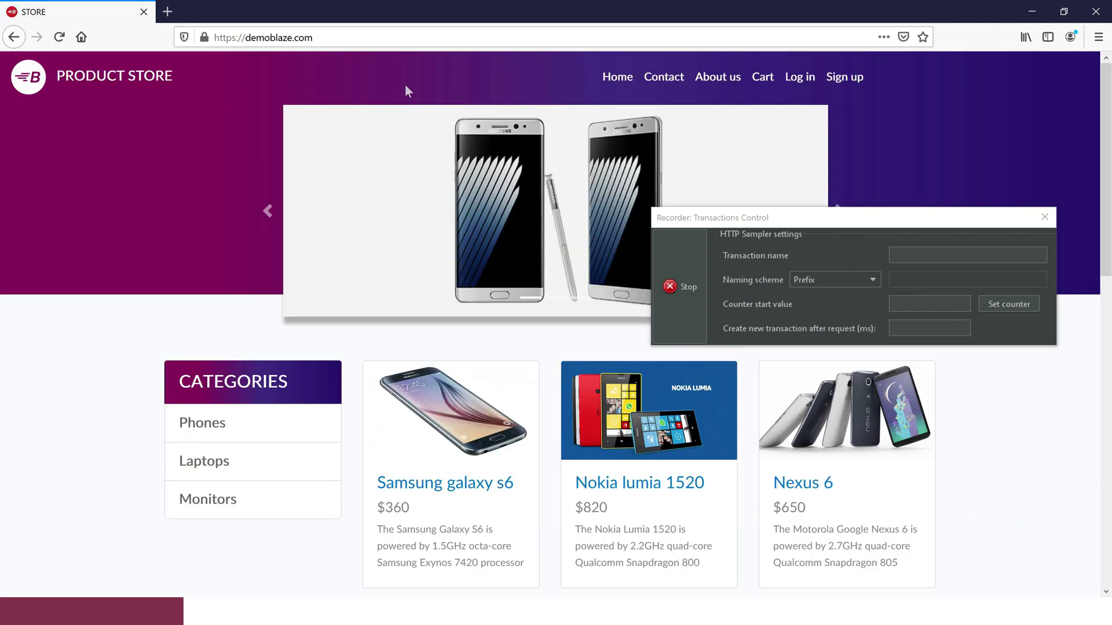
Stop the recording, close Firefox and switch back to JMeter.
{"action": "left_click", "coordinate": [685, 307]}
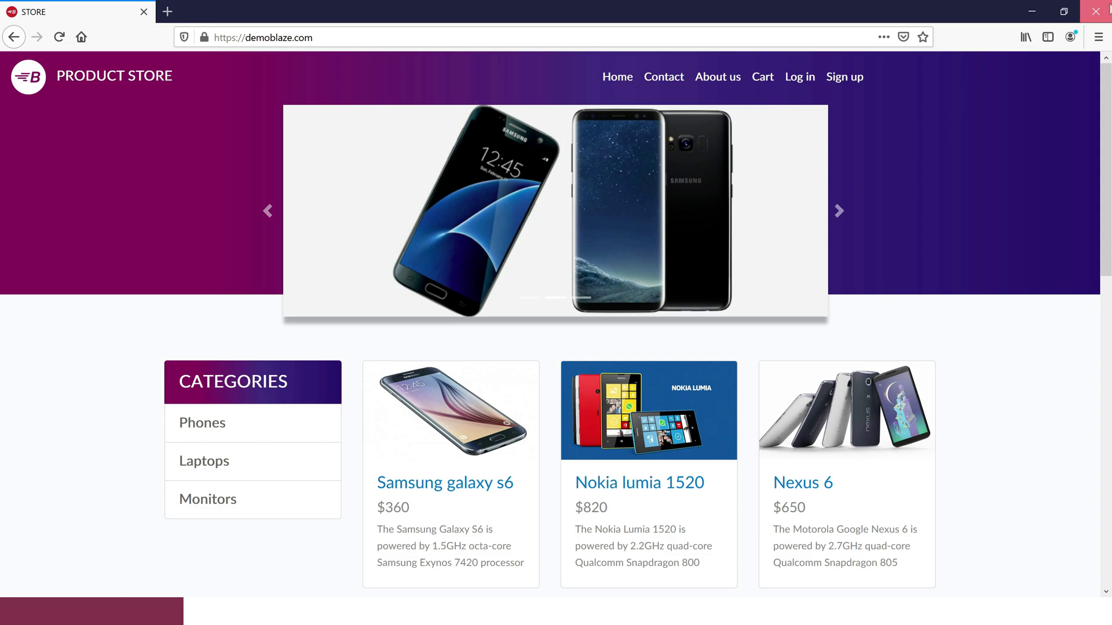
{"action": "left_click", "coordinate": [1108, 8]}
{"action": "left_click", "coordinate": [1032, 10]}
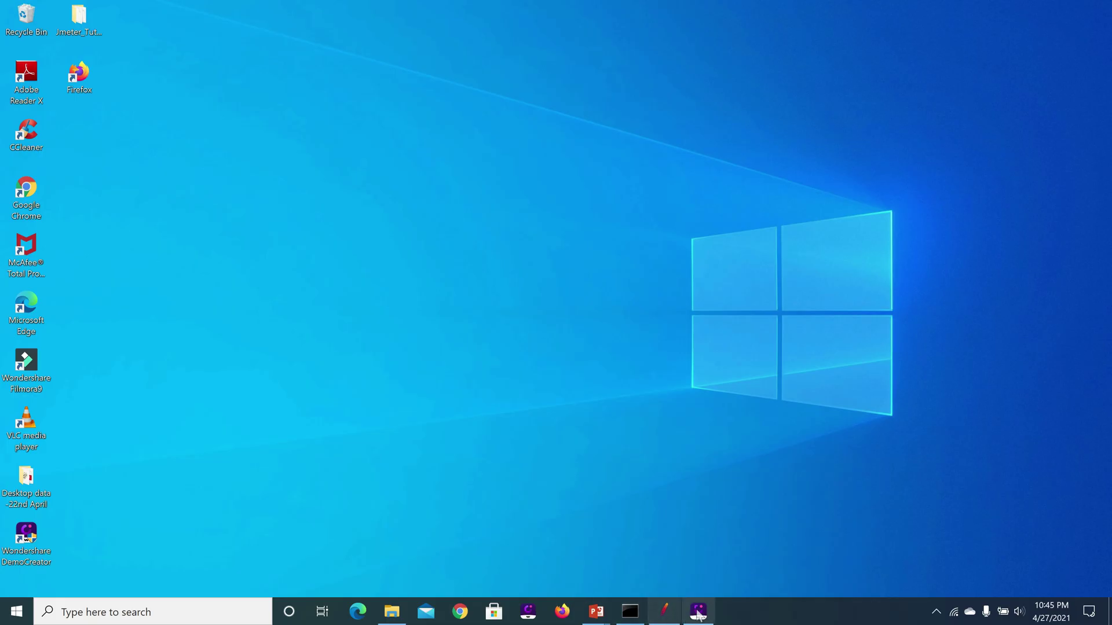
{"action": "left_click", "coordinate": [664, 611]}
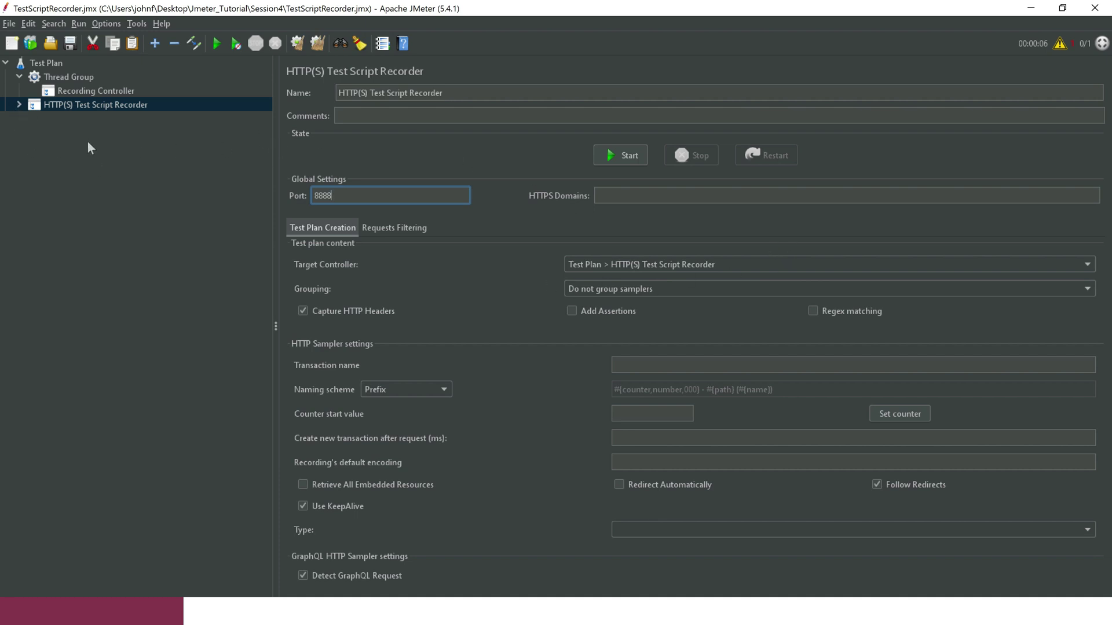
Expand the HTTP(S) Test Script Recorder and examine the first recorded requests, checking each one's server name and path.
{"action": "left_click", "coordinate": [19, 104]}
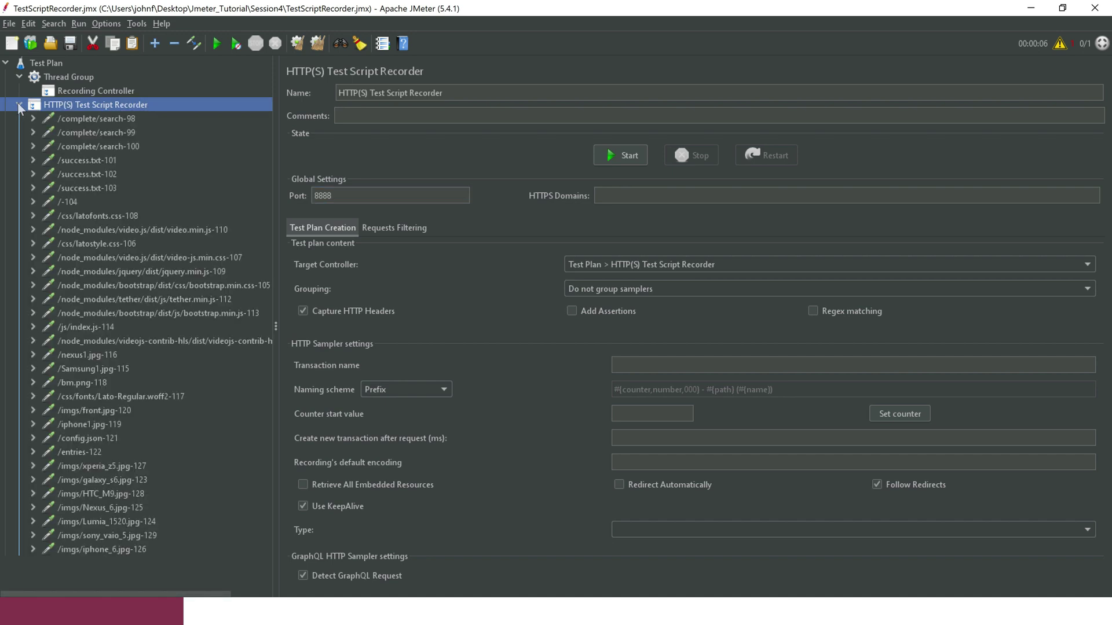
{"action": "left_click", "coordinate": [101, 118]}
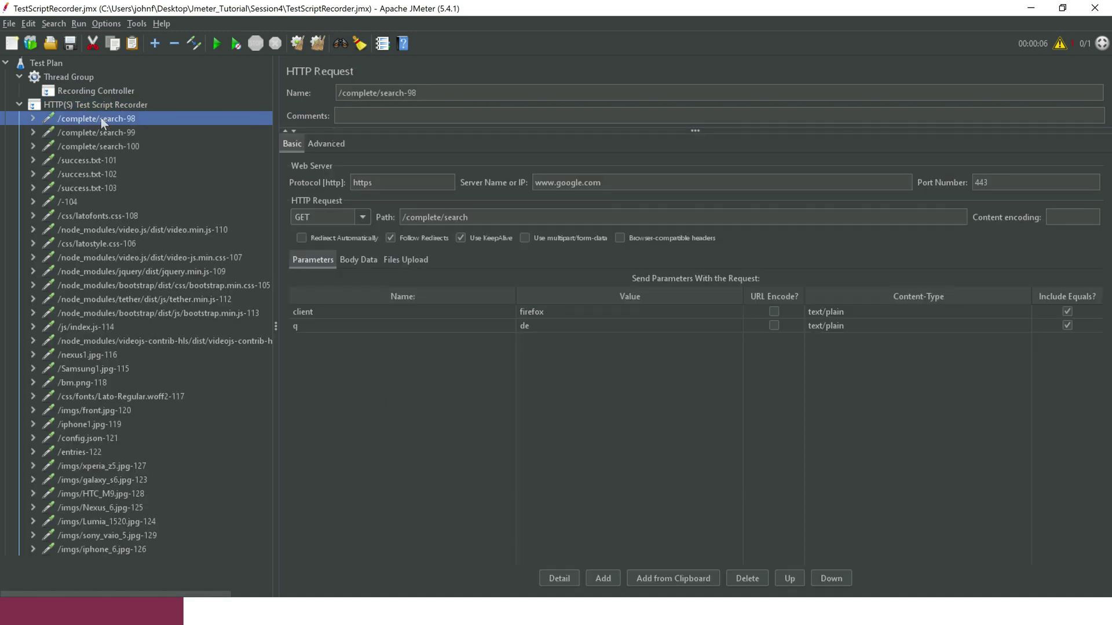
{"action": "key", "text": "Down"}
{"action": "key", "text": "Down"}
{"action": "key", "text": "Down"}
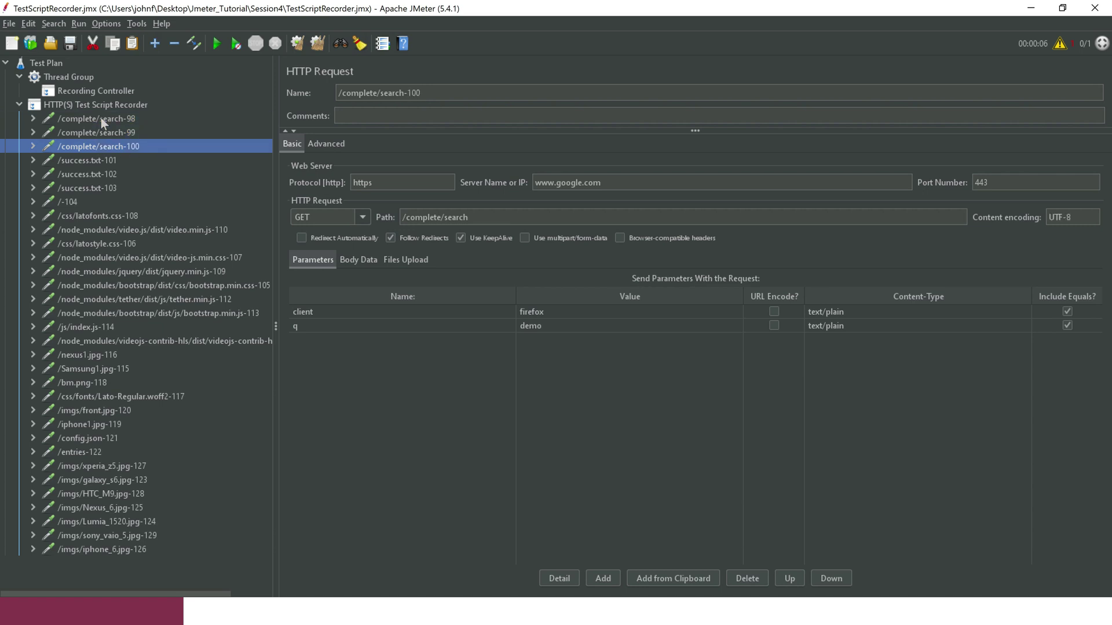
{"action": "key", "text": "Down"}
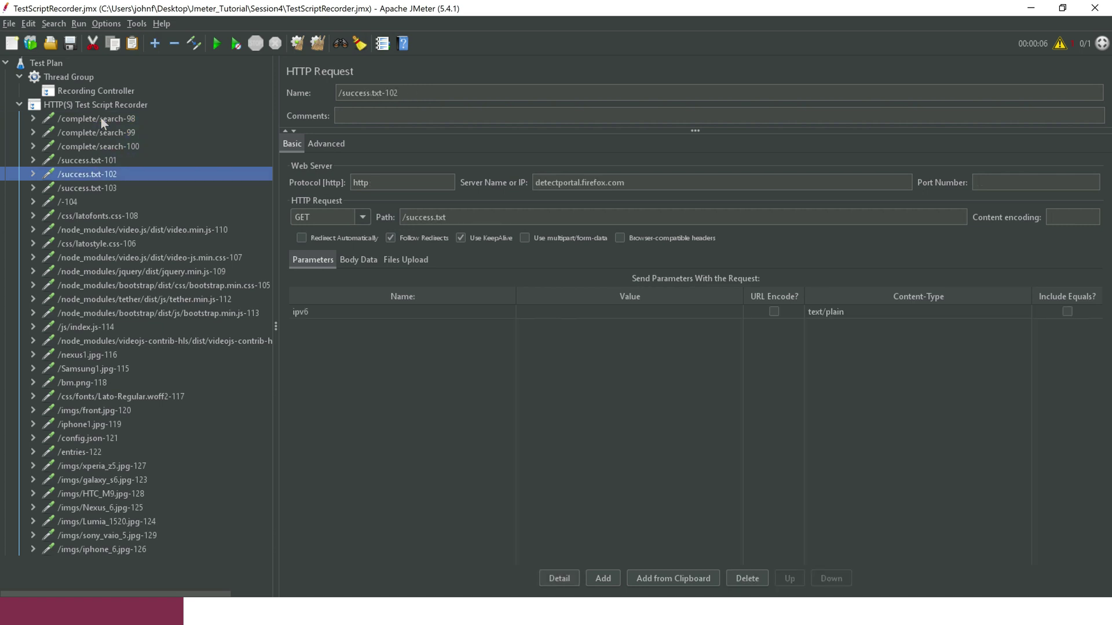
{"action": "key", "text": "Down"}
{"action": "key", "text": "Down"}
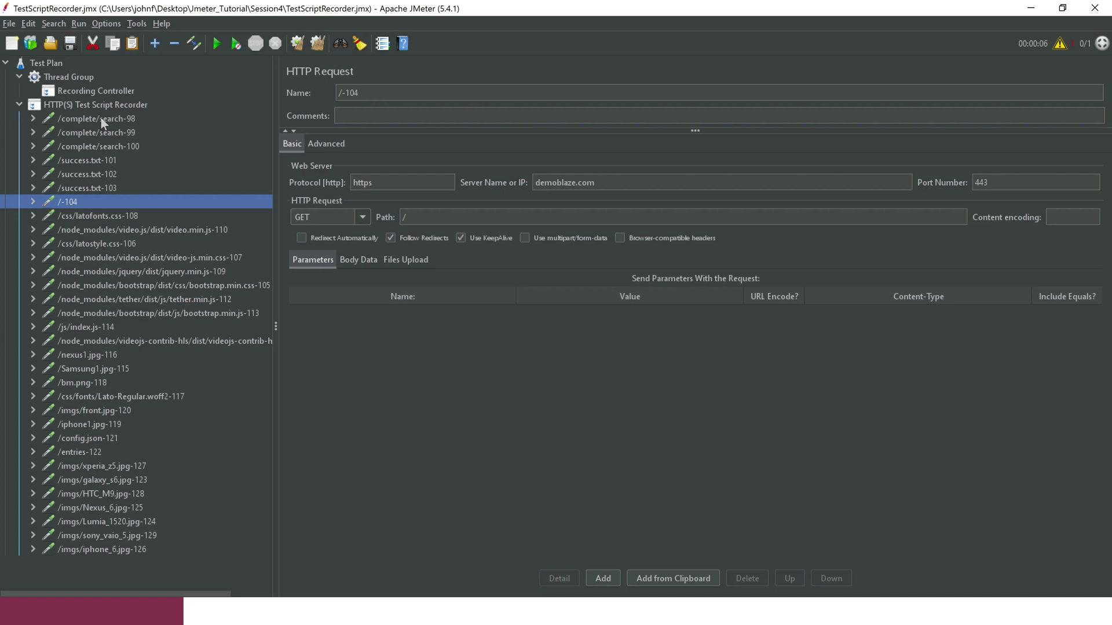
{"action": "key", "text": "Down"}
Delete the recorded requests from /complete/search-98 through /-104 under the test script recorder.
{"action": "key", "text": "Up"}
{"action": "key", "text": "shift+Up"}
{"action": "key", "text": "shift+Up"}
{"action": "key", "text": "shift+Up"}
{"action": "key", "text": "shift+Up"}
{"action": "key", "text": "shift+Up"}
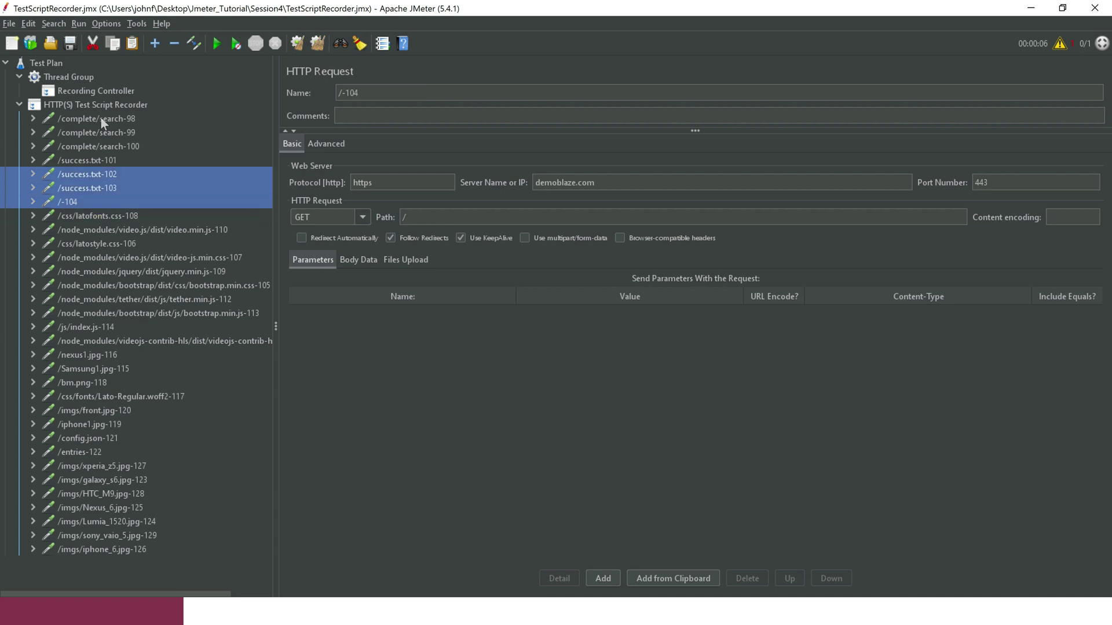
{"action": "key", "text": "shift+Up"}
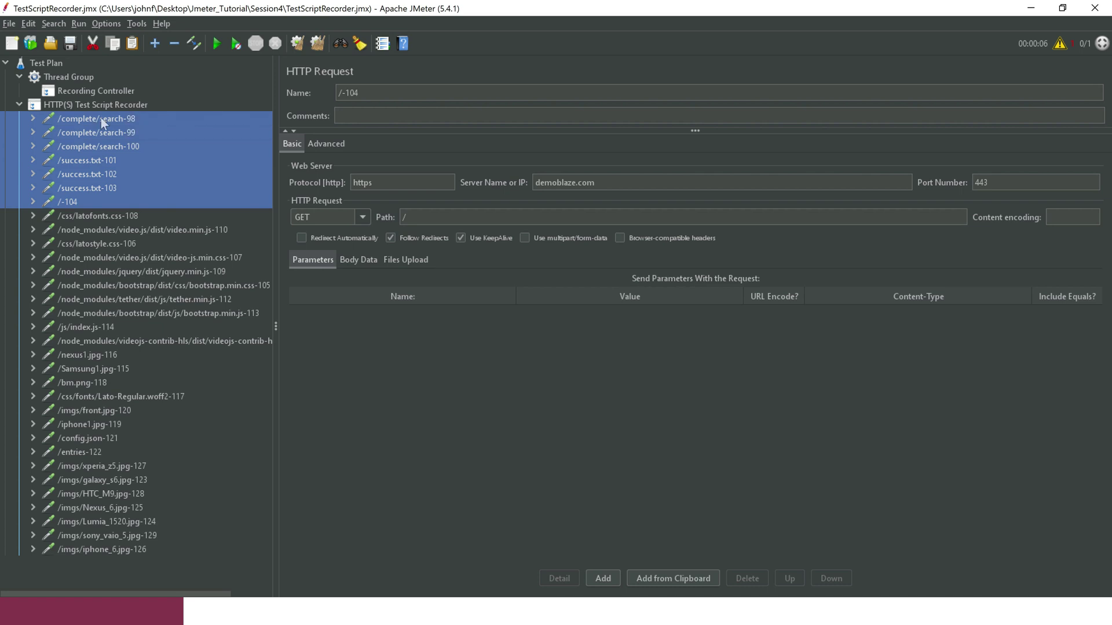
{"action": "key", "text": "Delete"}
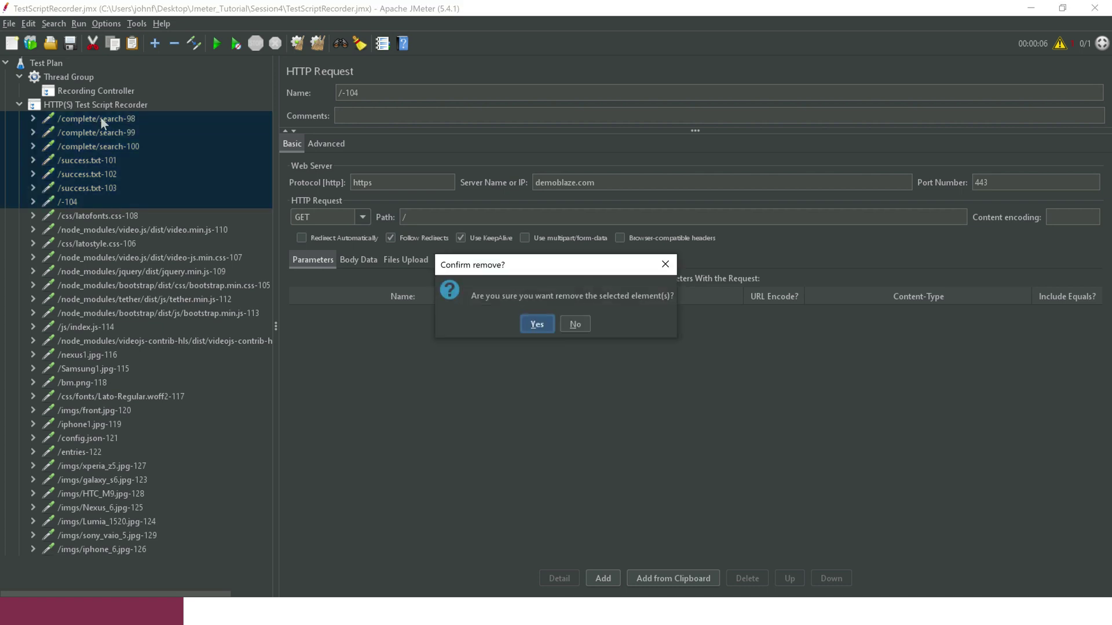
{"action": "key", "text": "Return"}
Delete the recorded requests from /css/latofonts.css-108 through /js/index.js-114.
{"action": "left_click", "coordinate": [88, 117]}
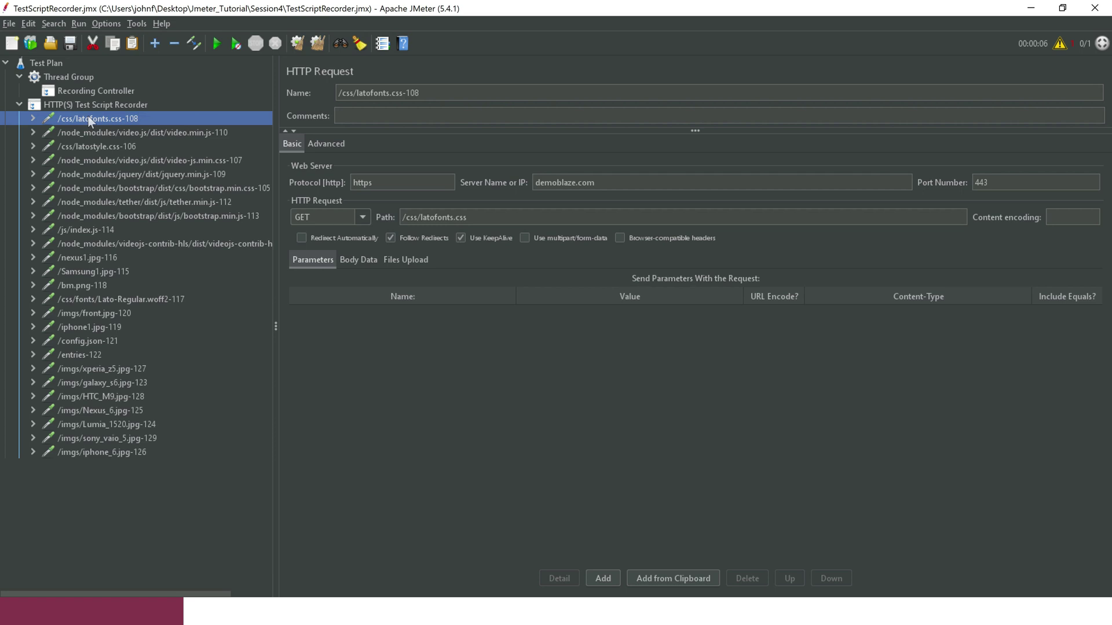
{"action": "key", "text": "shift+Down"}
{"action": "key", "text": "shift+Down"}
{"action": "key", "text": "shift+Down"}
{"action": "key", "text": "shift+Down"}
{"action": "key", "text": "shift+Down"}
{"action": "key", "text": "shift+Down"}
{"action": "key", "text": "shift+Down"}
{"action": "key", "text": "shift+Down"}
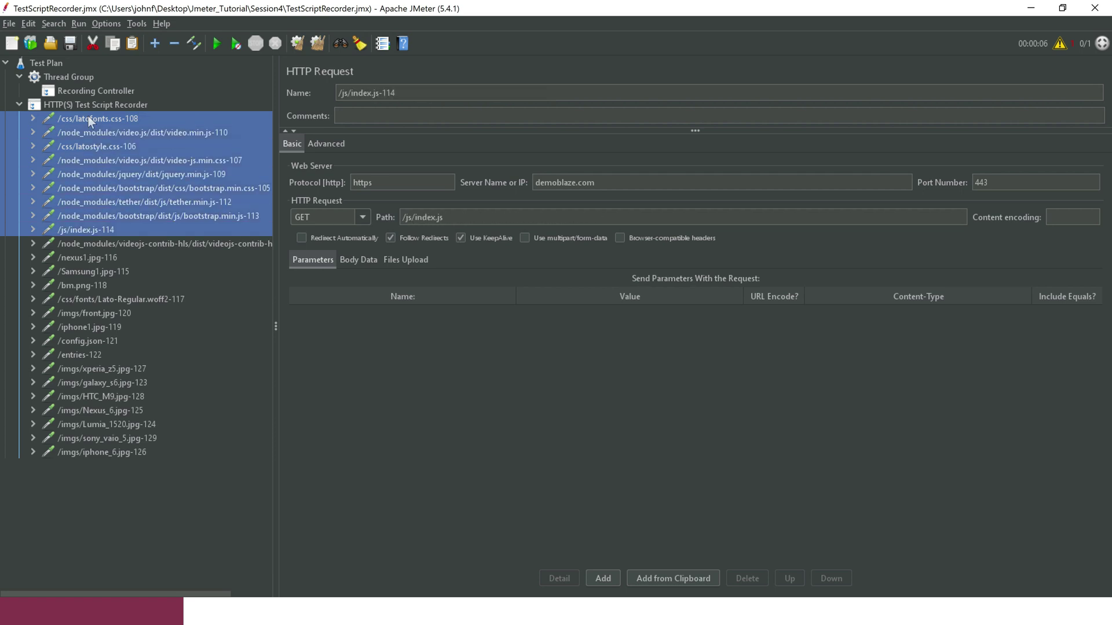
{"action": "key", "text": "shift+Down"}
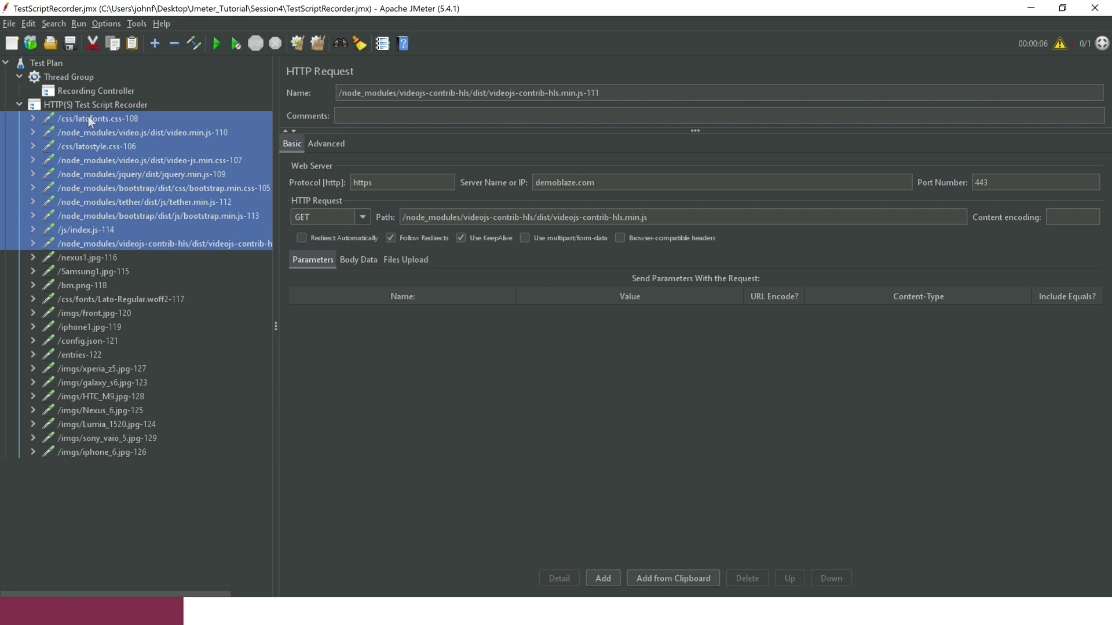
{"action": "key", "text": "shift+Up"}
{"action": "key", "text": "Delete"}
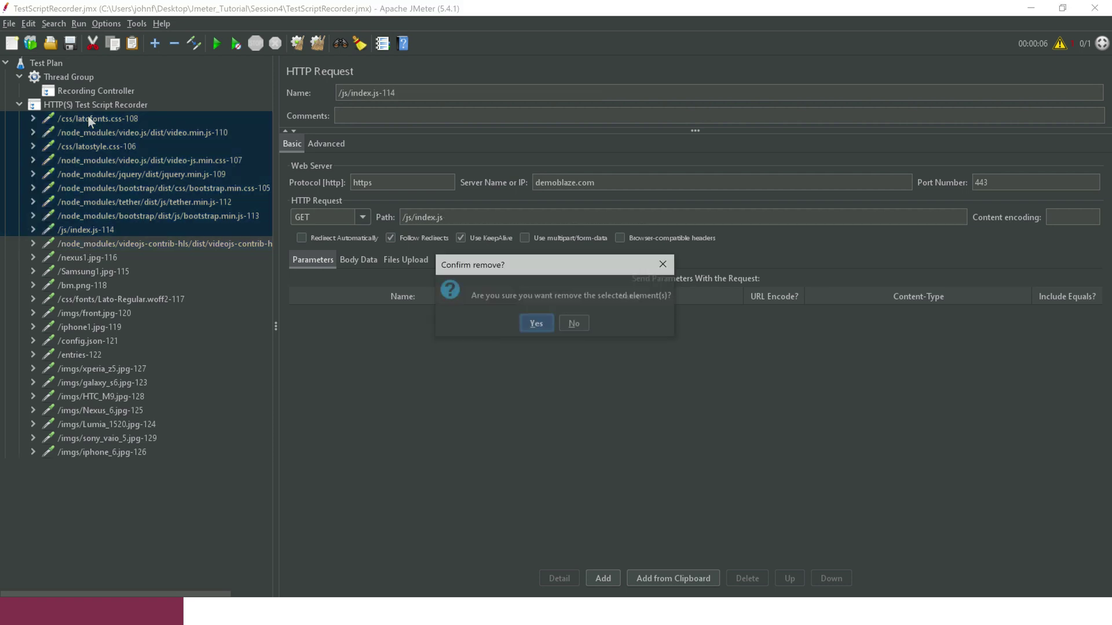
{"action": "key", "text": "Return"}
Move all remaining recorded requests, from the videojs-contrib-hls script through /imgs/iphone_6.jpg-126, out of the test script recorder into the Thread Group.
{"action": "left_click", "coordinate": [89, 119]}
{"action": "key", "text": "shift+Down"}
{"action": "key", "text": "shift+Down"}
{"action": "key", "text": "shift+Down"}
{"action": "key", "text": "shift+Down"}
{"action": "key", "text": "shift+Down"}
{"action": "key", "text": "shift+Down"}
{"action": "key", "text": "shift+Down"}
{"action": "key", "text": "shift+Down"}
{"action": "key", "text": "shift+Down"}
{"action": "key", "text": "shift+Down"}
{"action": "key", "text": "shift+Down"}
{"action": "key", "text": "shift+Down"}
{"action": "key", "text": "shift+Down"}
{"action": "key", "text": "shift+Down"}
{"action": "key", "text": "shift+Down"}
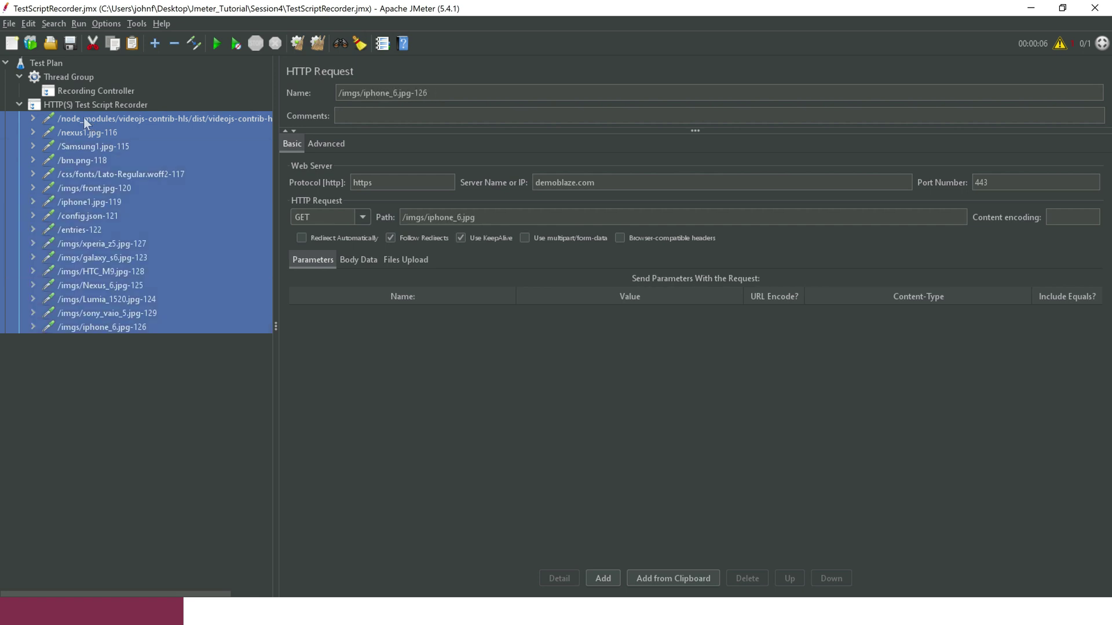
{"action": "right_click", "coordinate": [83, 116]}
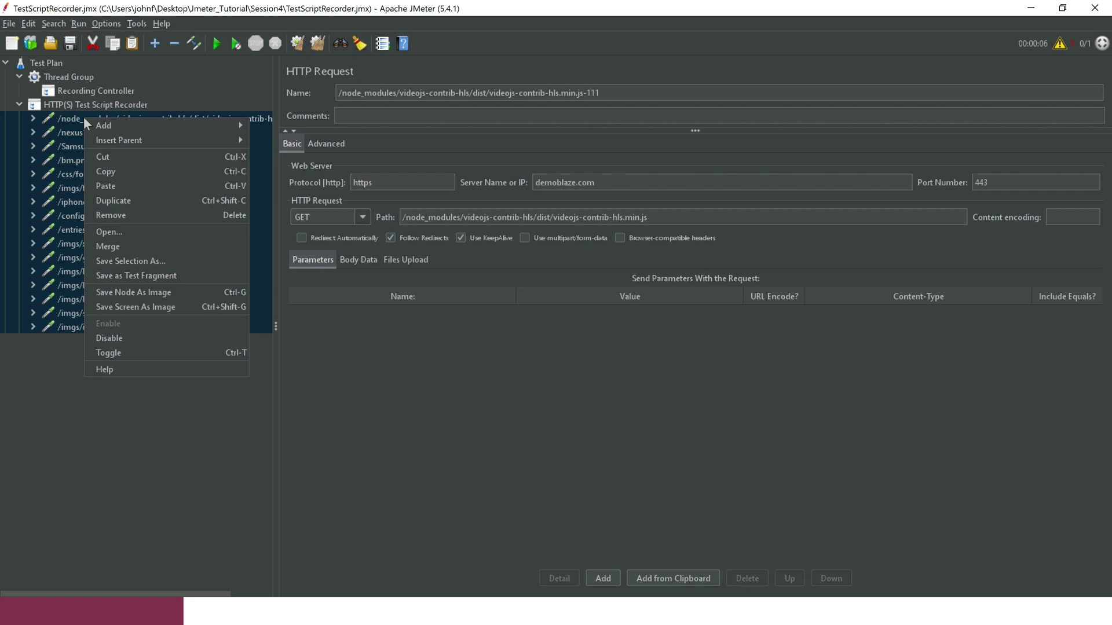
{"action": "left_click", "coordinate": [130, 157]}
{"action": "left_click", "coordinate": [65, 77]}
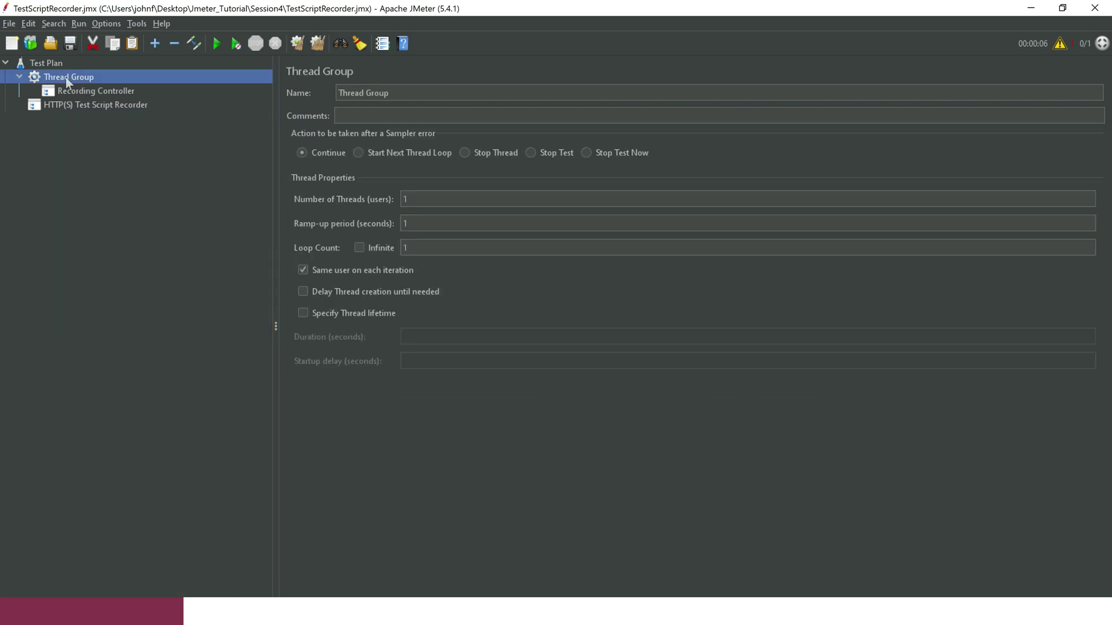
{"action": "right_click", "coordinate": [65, 77]}
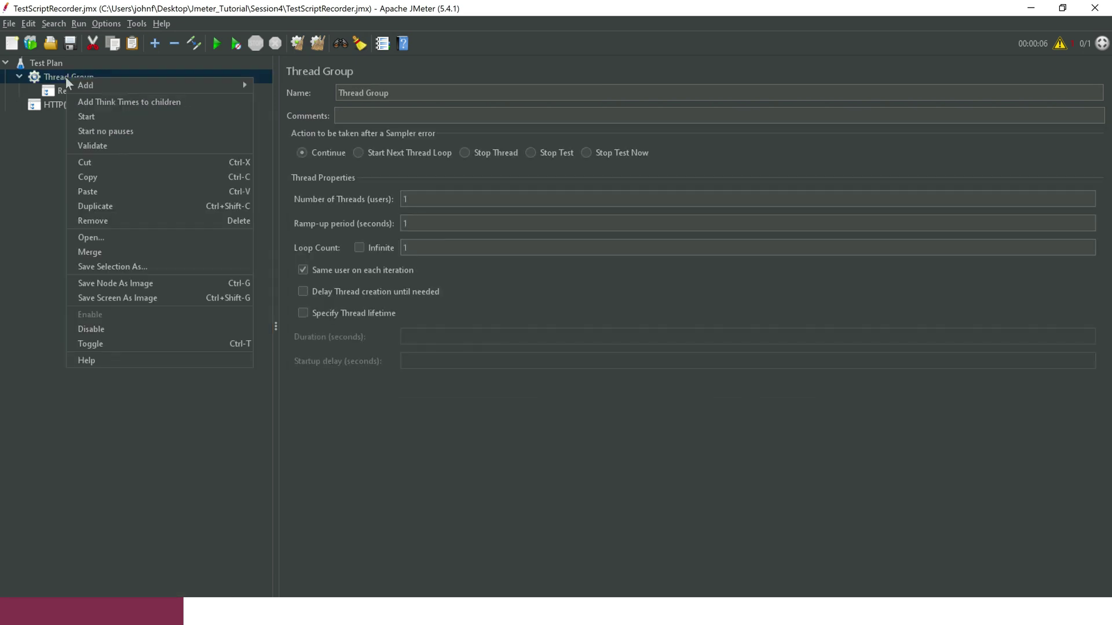
{"action": "left_click", "coordinate": [98, 191]}
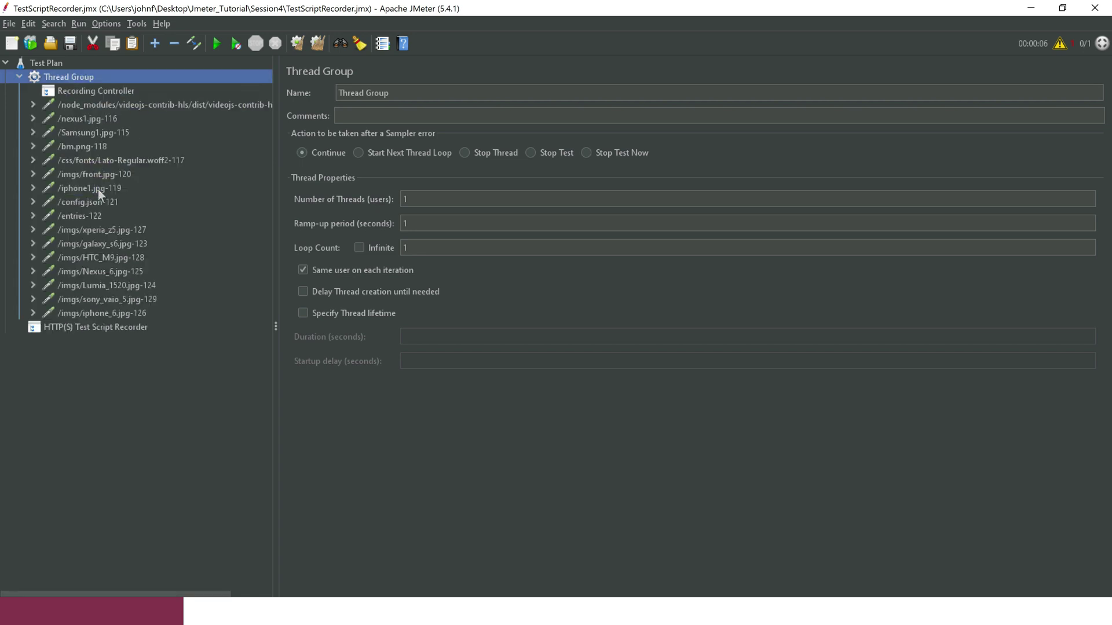
Add a View Results Tree listener to the Thread Group and run the test.
{"action": "right_click", "coordinate": [64, 82]}
{"action": "mouse_move", "coordinate": [180, 84]}
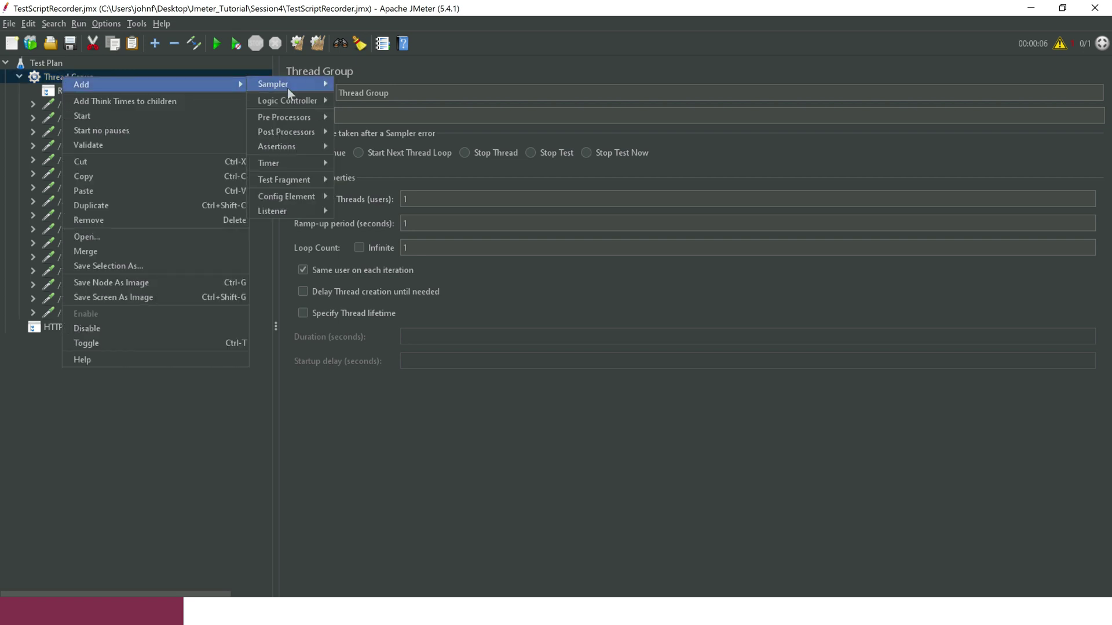
{"action": "mouse_move", "coordinate": [303, 211]}
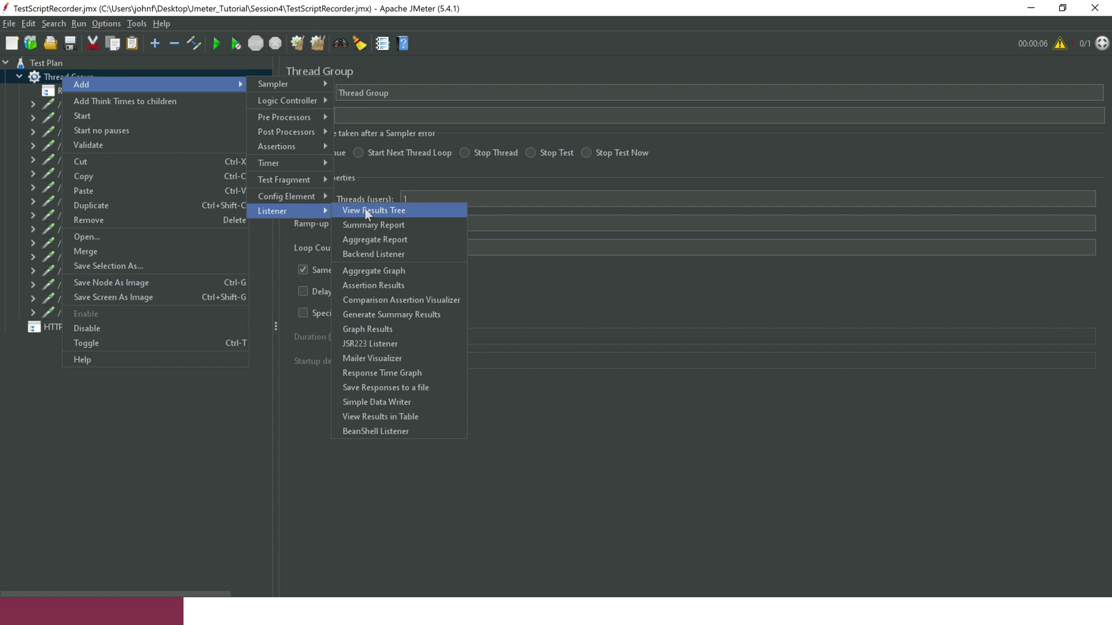
{"action": "left_click", "coordinate": [365, 210]}
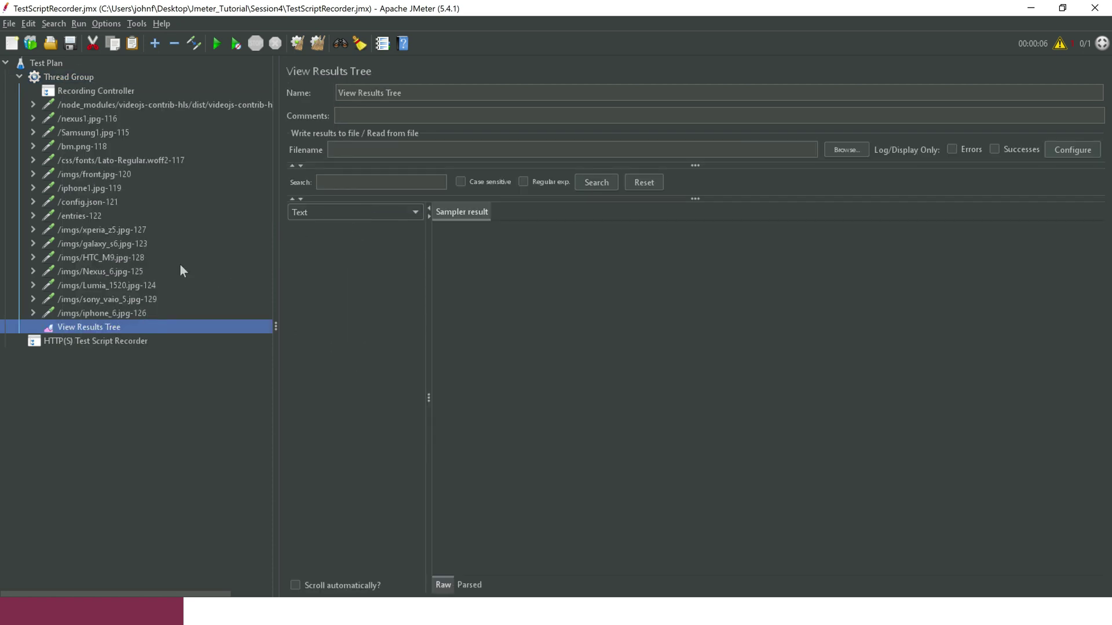
{"action": "left_click", "coordinate": [217, 44]}
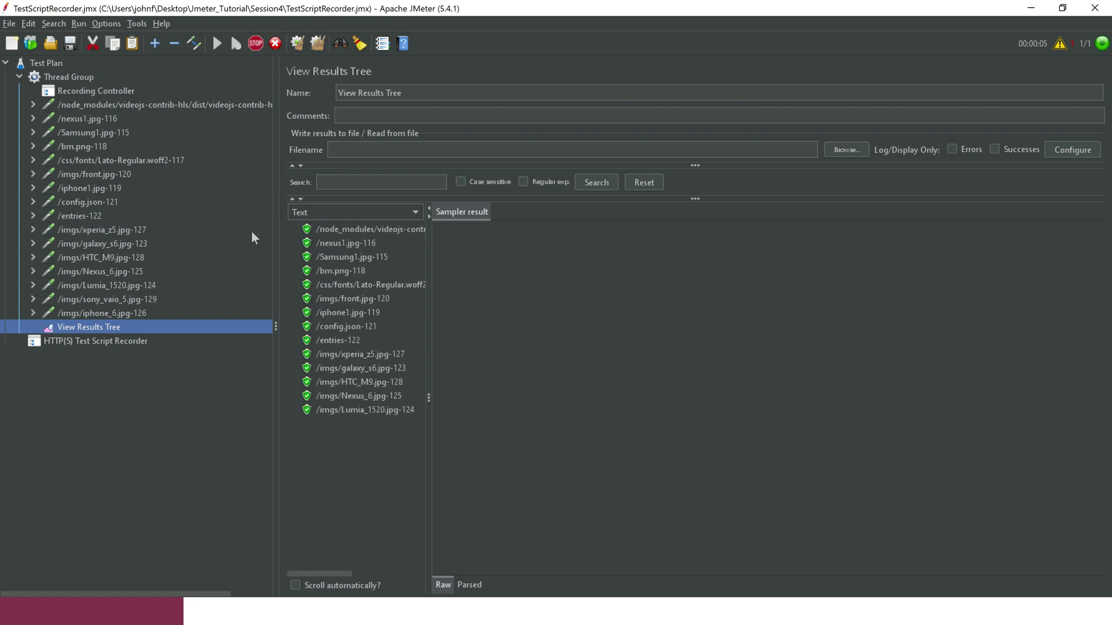
Examine the first sample's result, and go through the response body of every sample down to /imgs/iphone_6.jpg-126.
{"action": "left_click", "coordinate": [335, 231]}
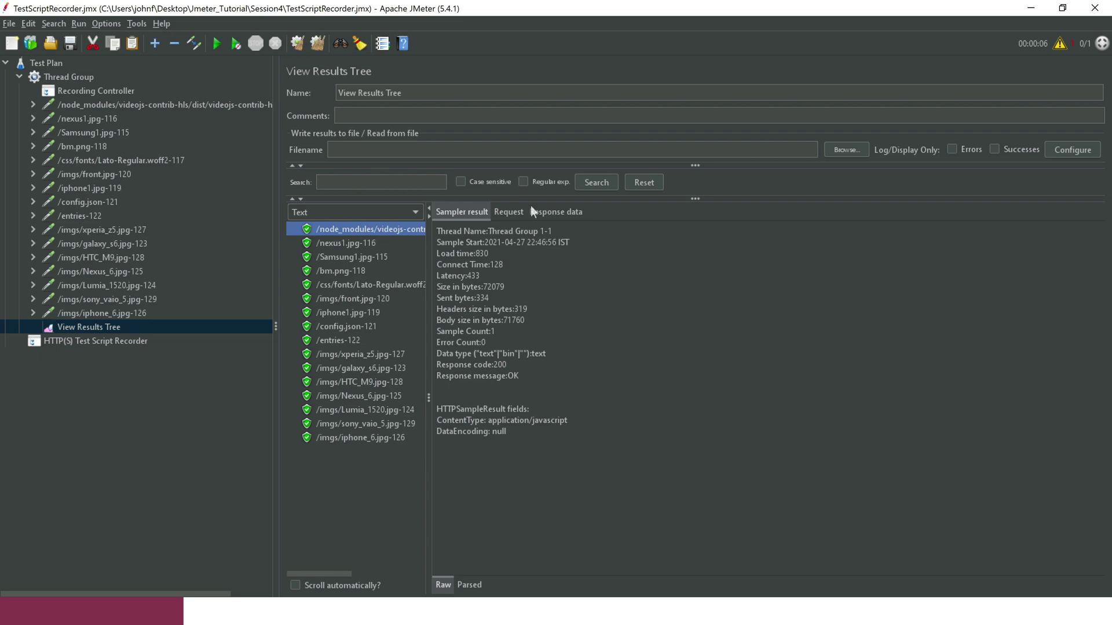
{"action": "left_click", "coordinate": [553, 210]}
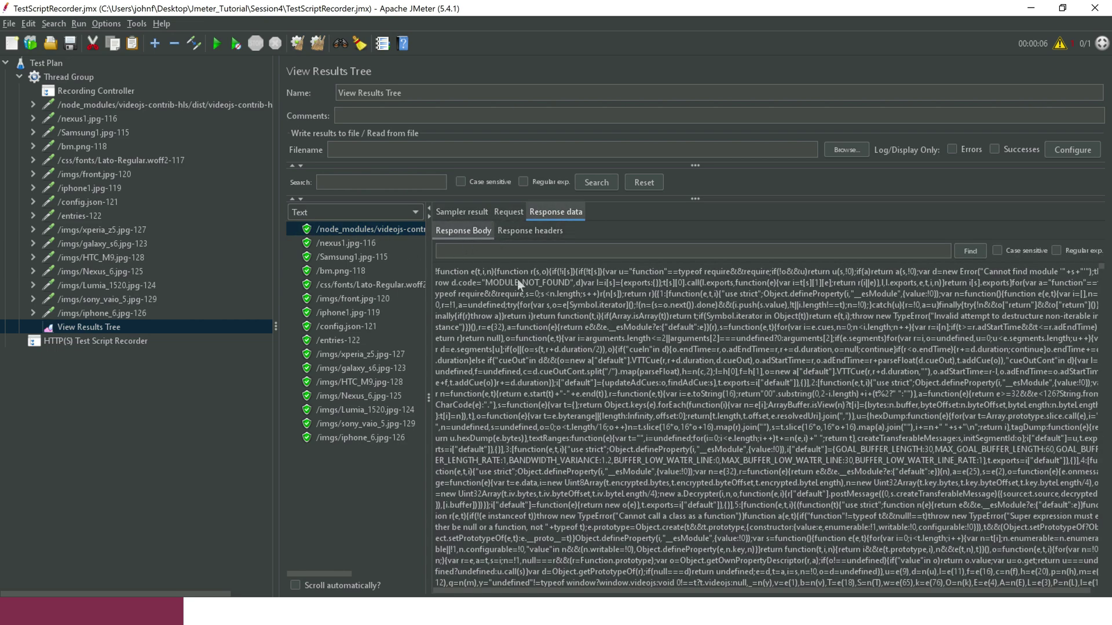
{"action": "left_click", "coordinate": [352, 244]}
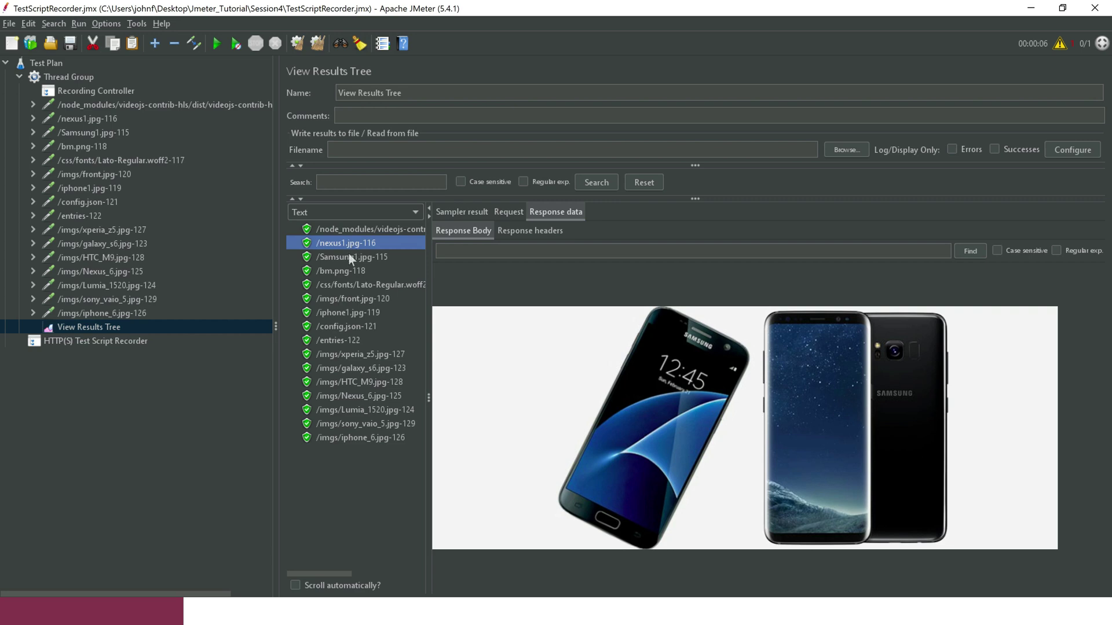
{"action": "left_click", "coordinate": [360, 259]}
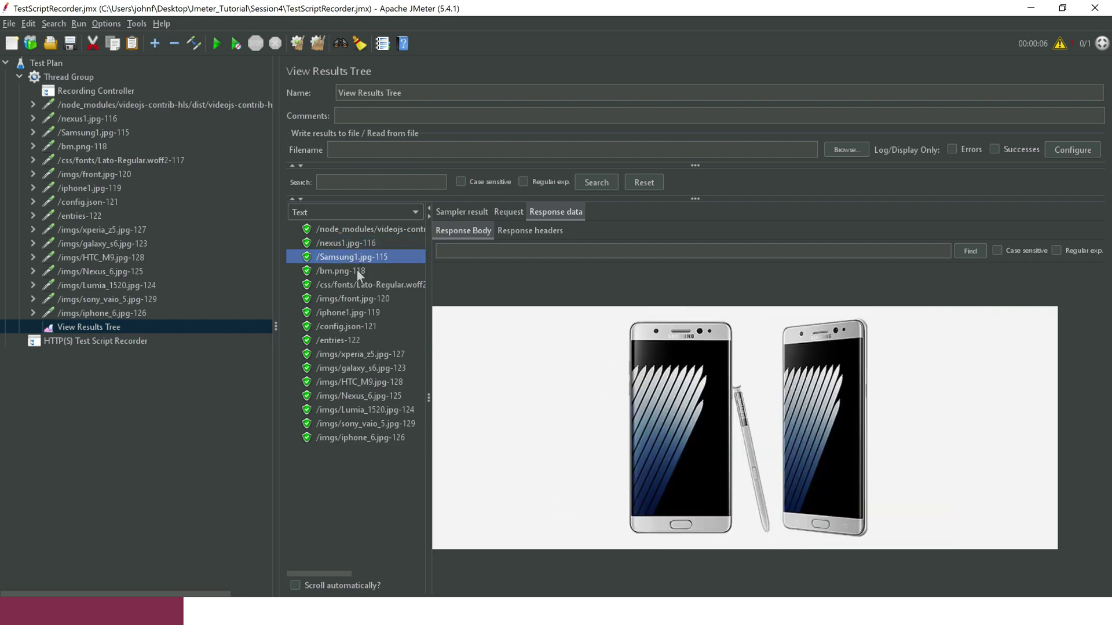
{"action": "left_click", "coordinate": [341, 271]}
{"action": "left_click", "coordinate": [344, 285]}
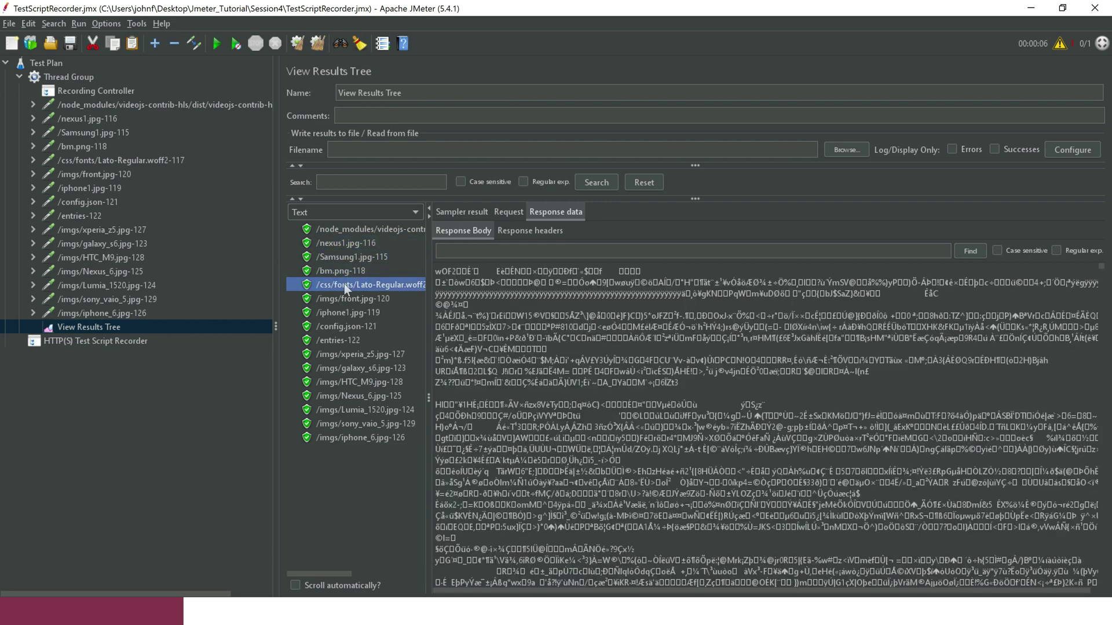
{"action": "left_click", "coordinate": [346, 298]}
{"action": "left_click", "coordinate": [345, 312]}
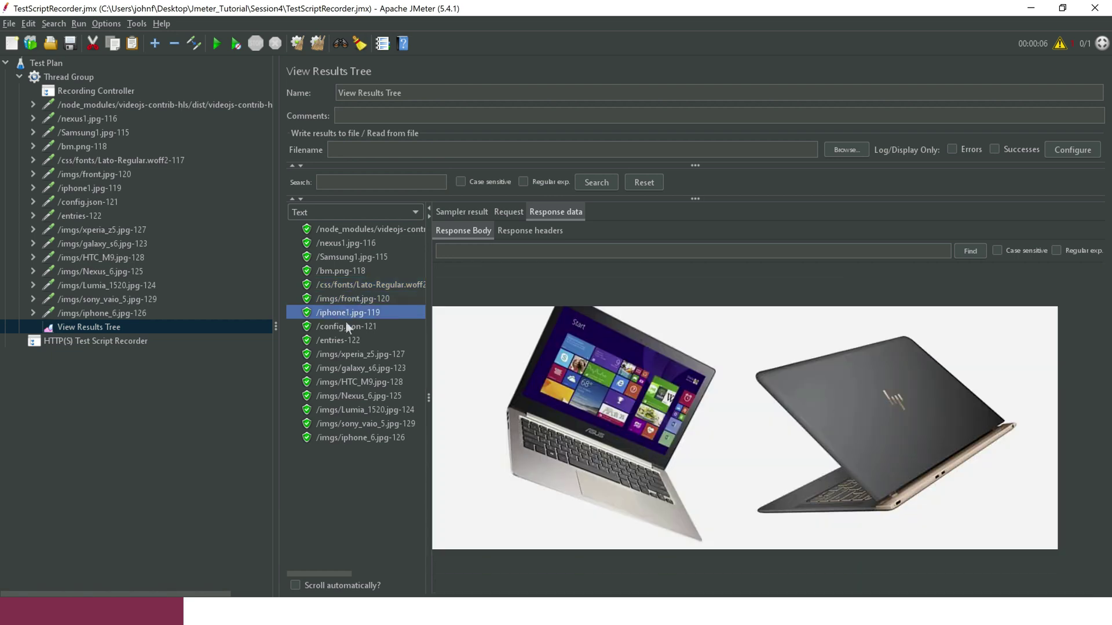
{"action": "left_click", "coordinate": [345, 325]}
{"action": "left_click", "coordinate": [346, 339]}
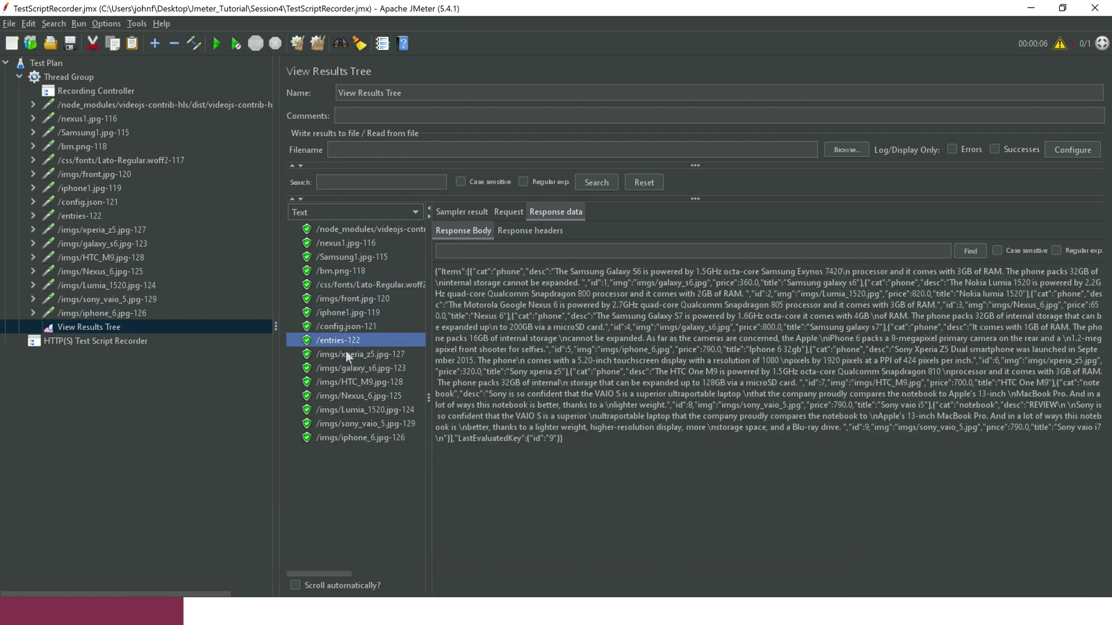
{"action": "left_click", "coordinate": [347, 355]}
{"action": "left_click", "coordinate": [346, 369]}
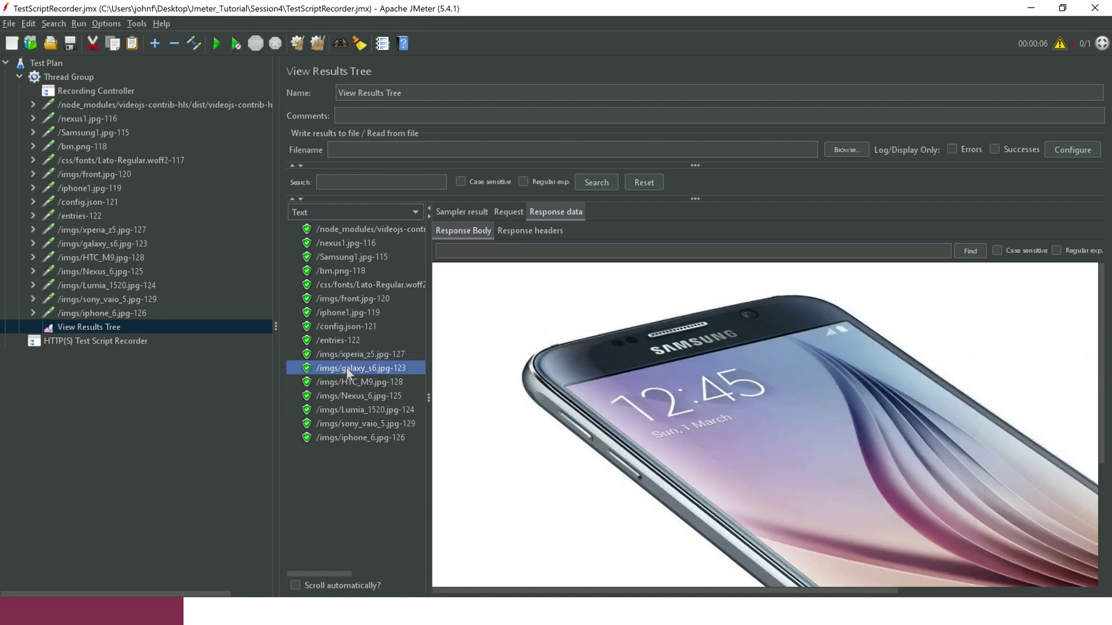
{"action": "left_click", "coordinate": [349, 382]}
{"action": "left_click", "coordinate": [351, 396]}
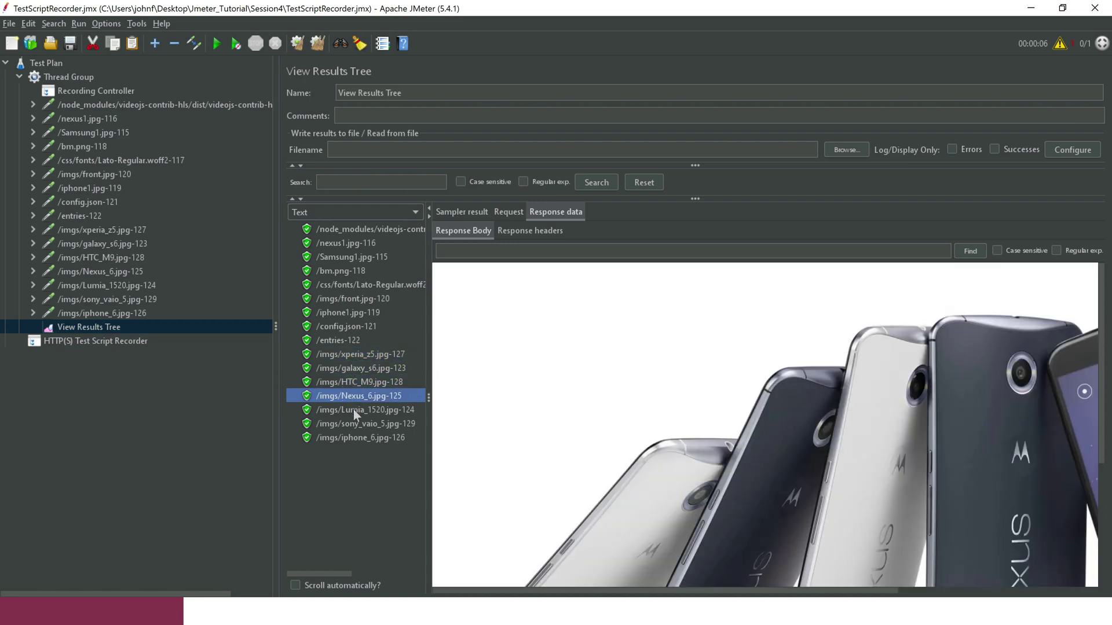
{"action": "left_click", "coordinate": [353, 409]}
{"action": "left_click", "coordinate": [353, 423]}
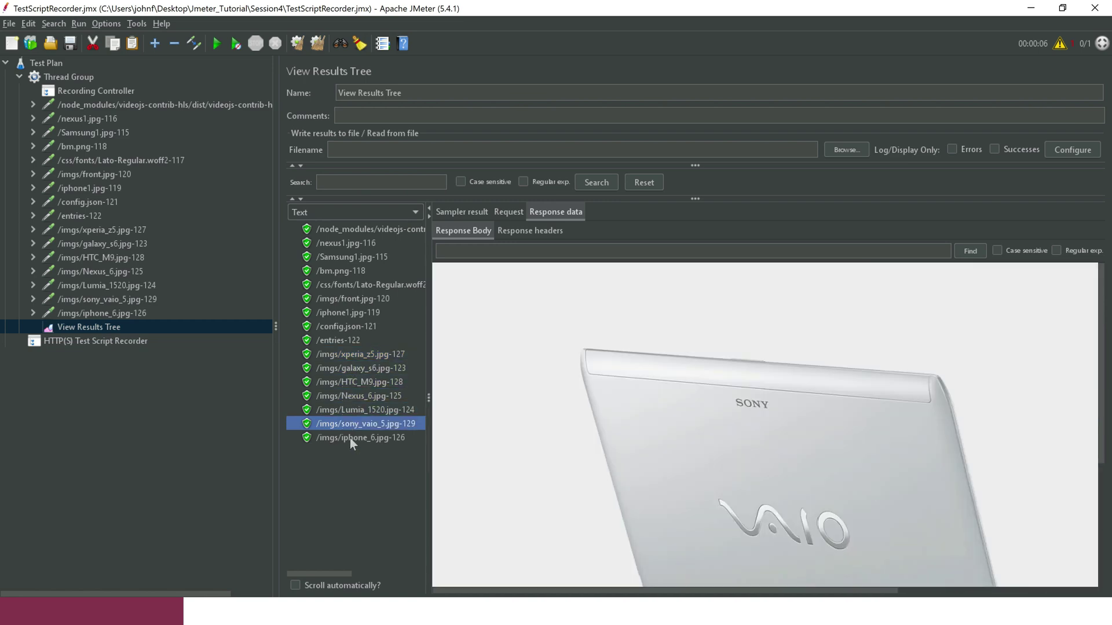
{"action": "left_click", "coordinate": [349, 438]}
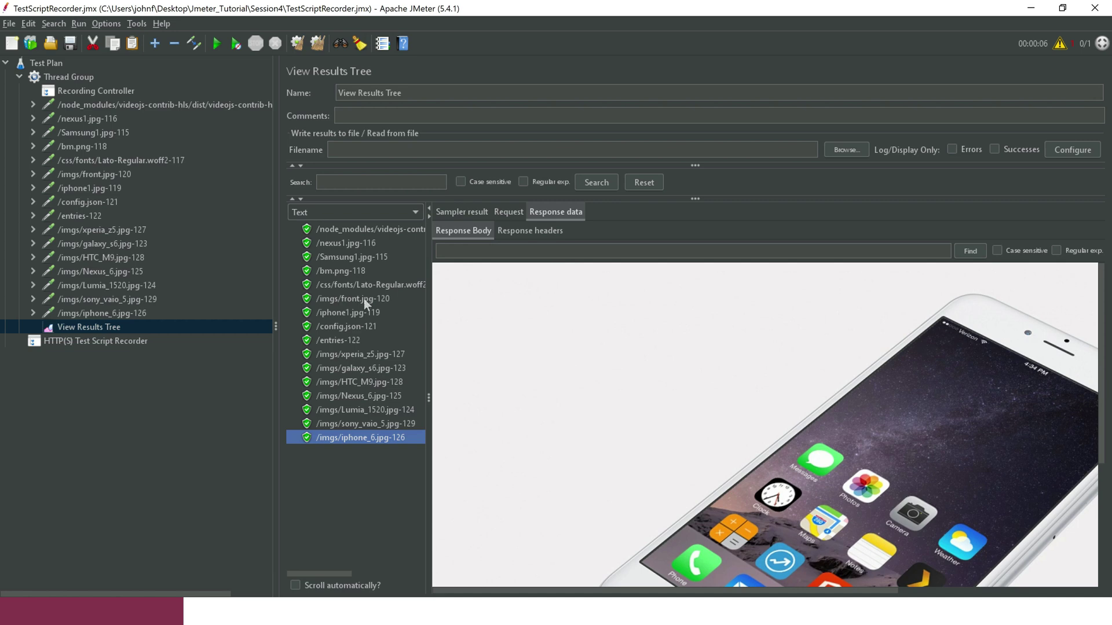